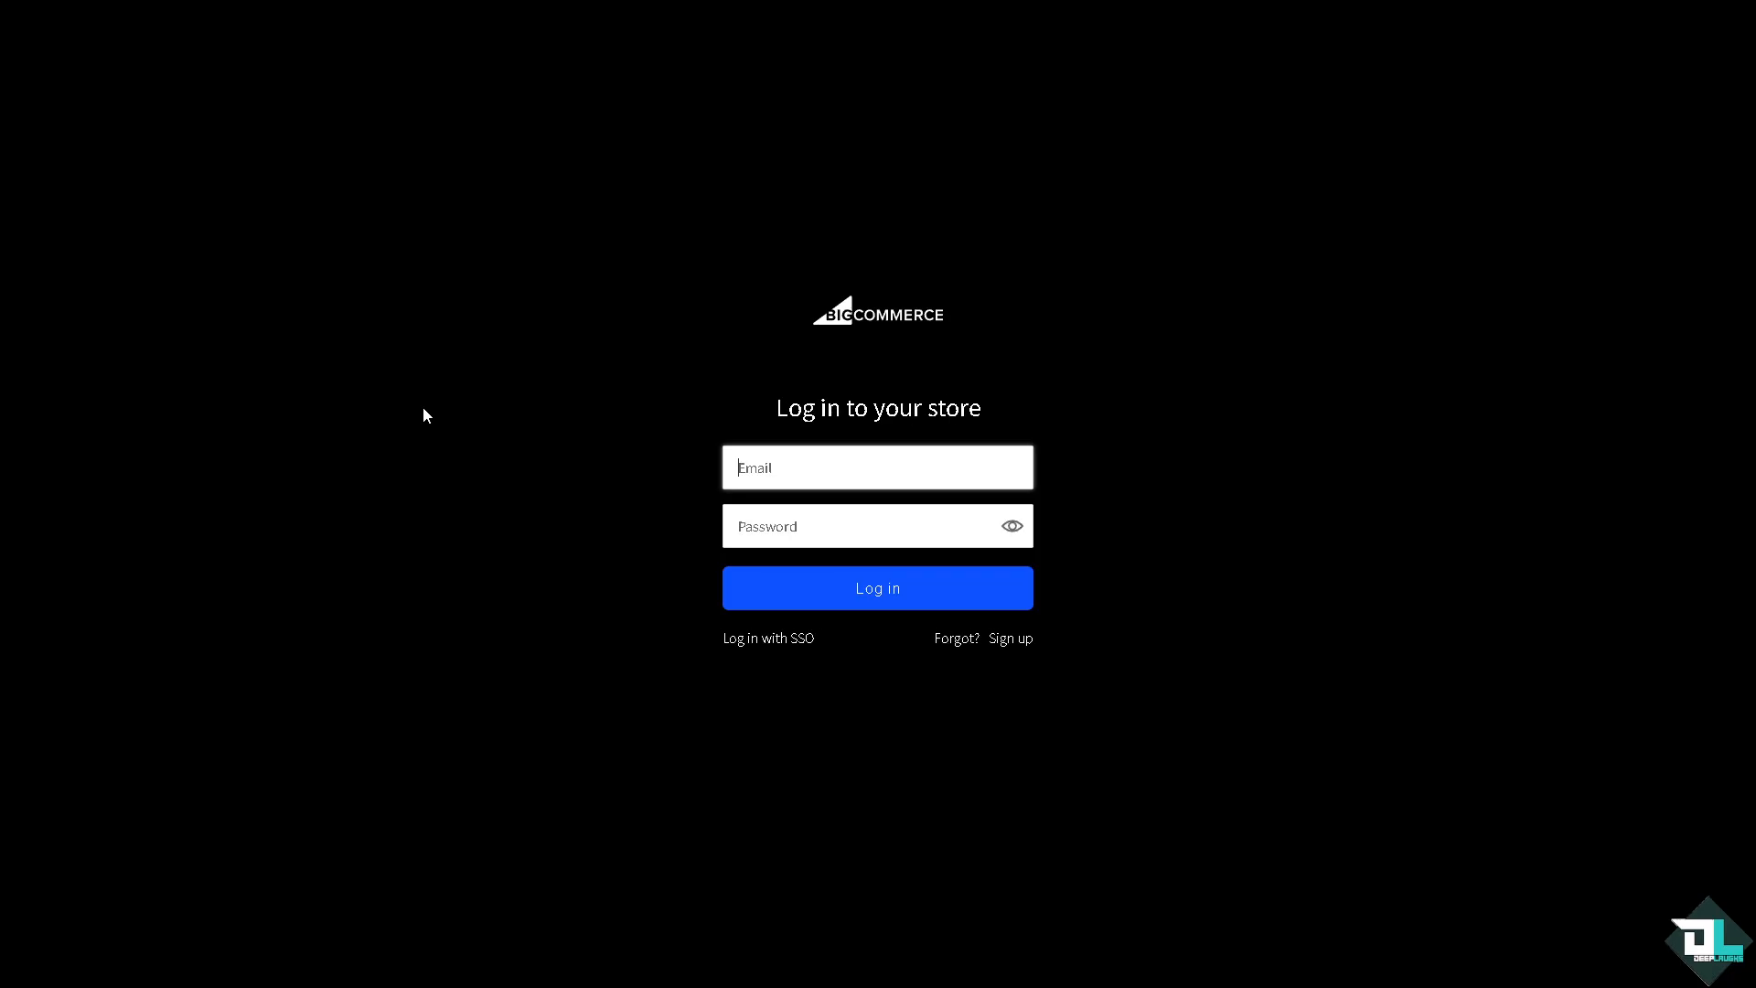
click(1002, 641)
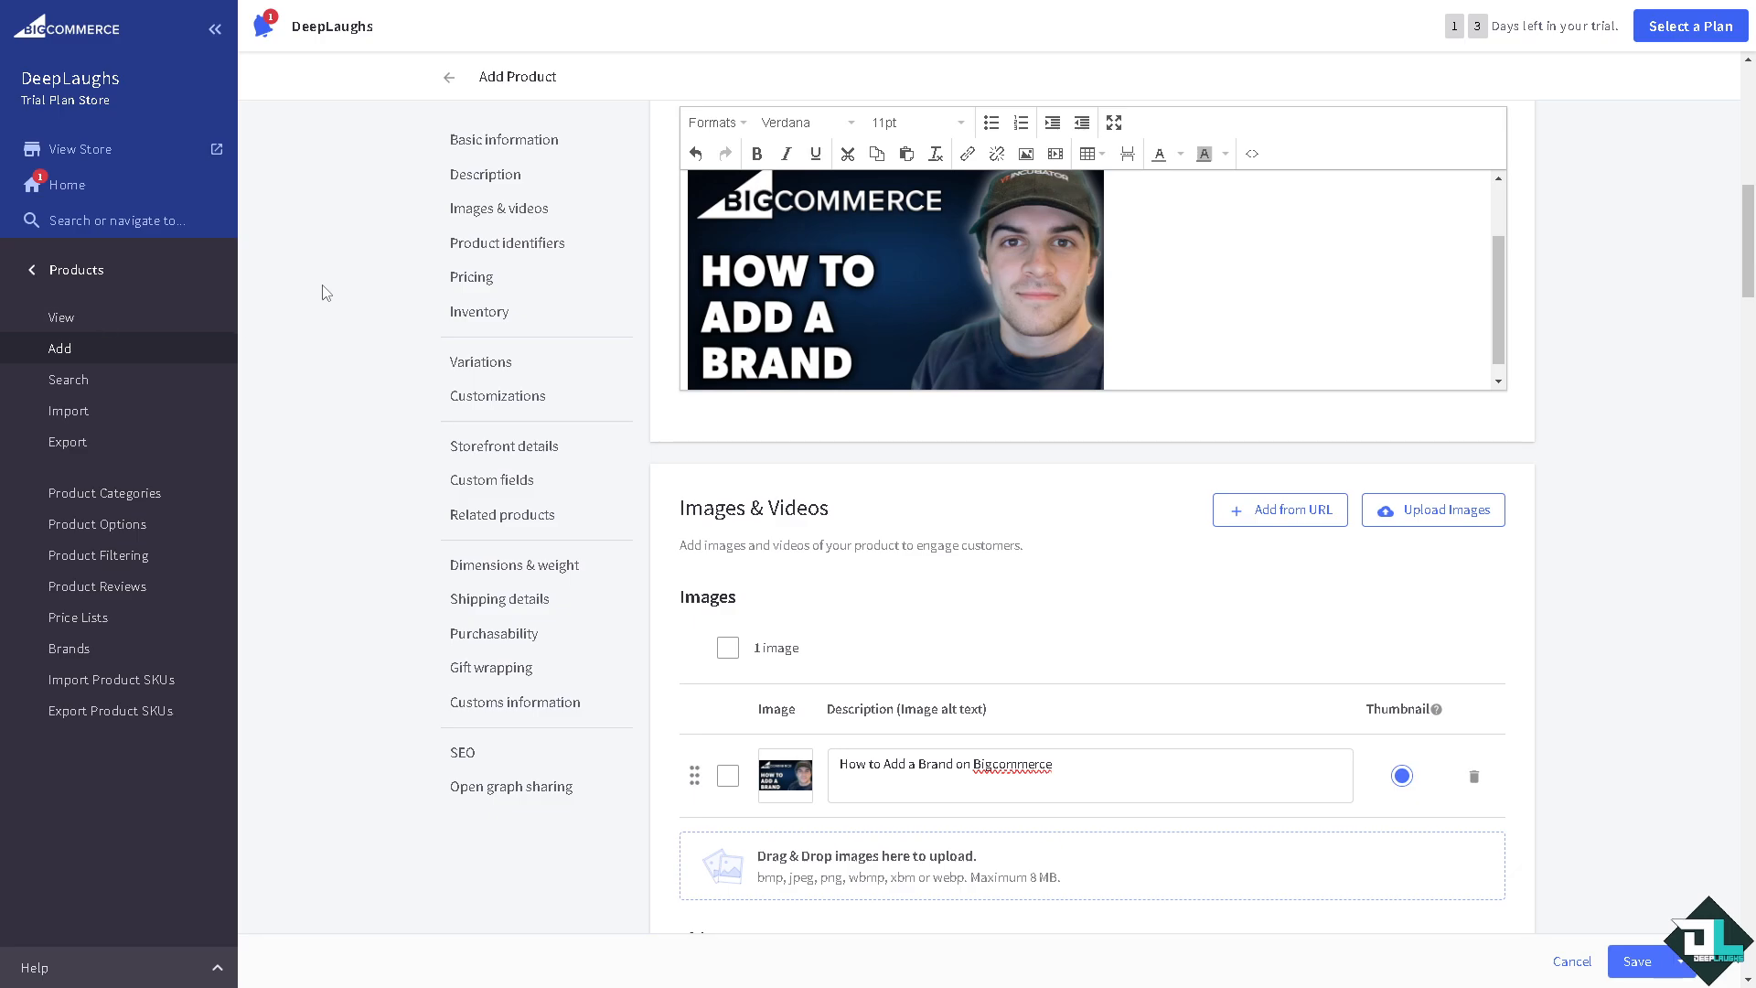
- Leave the Add Product page without saving the product and open the list of product brands
click(36, 272)
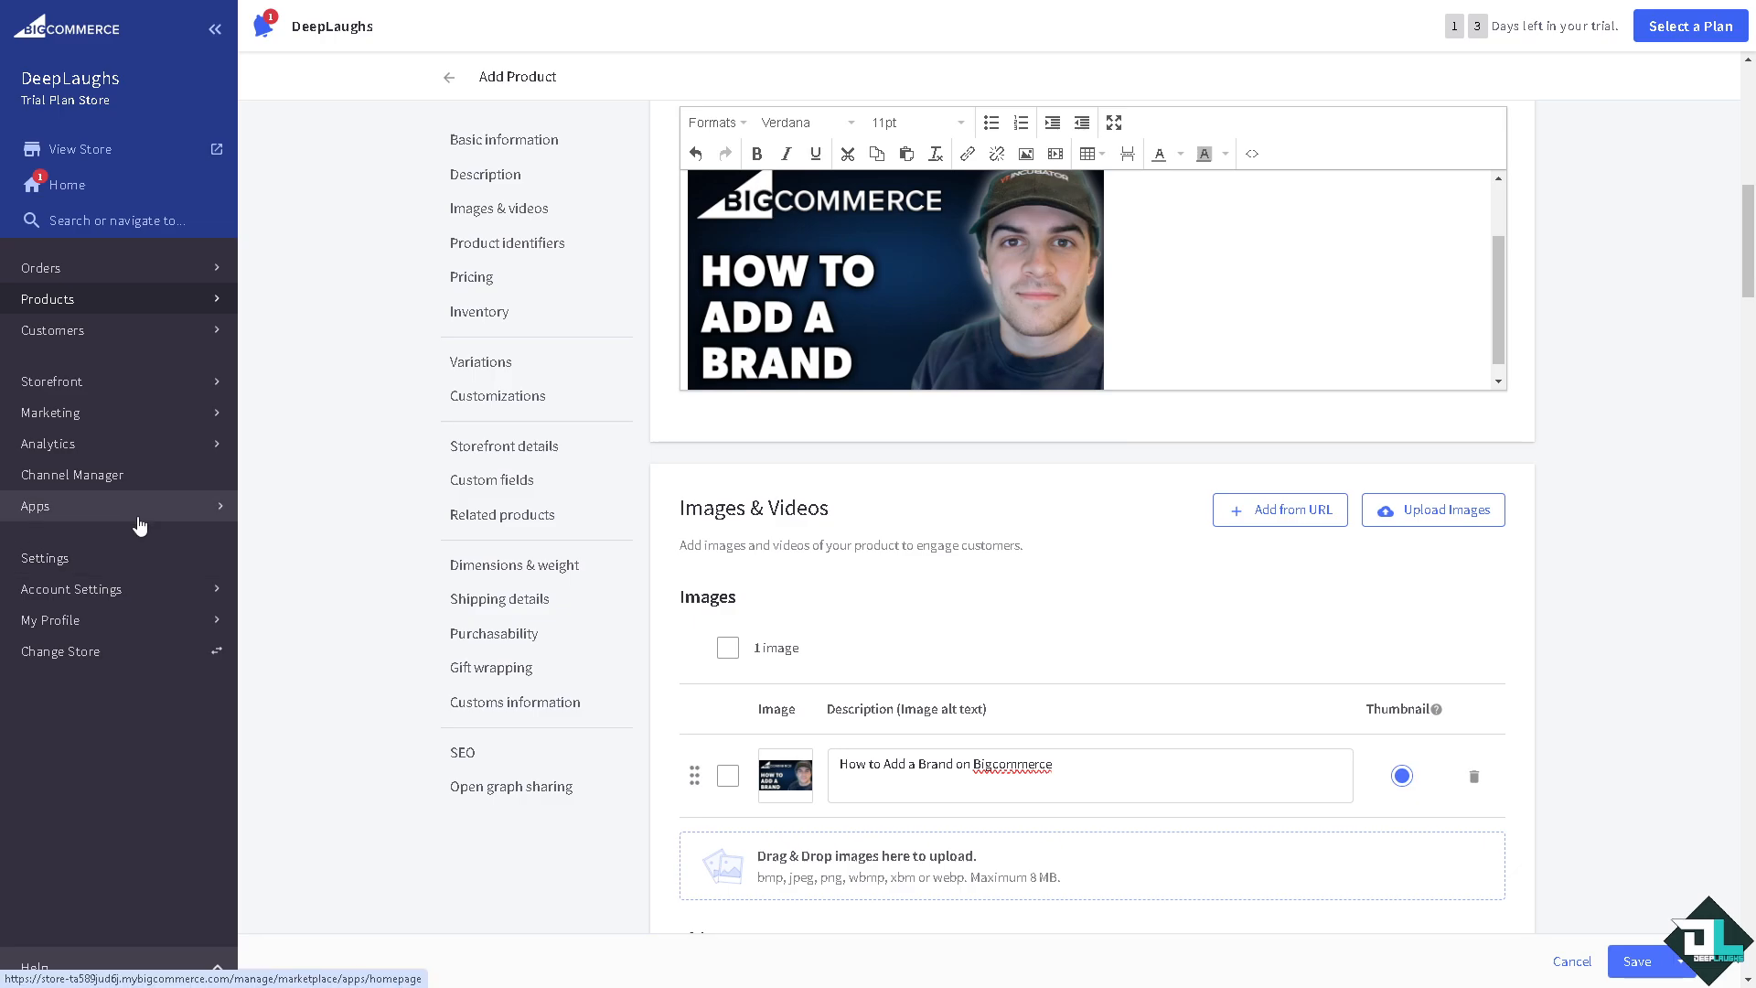
click(220, 389)
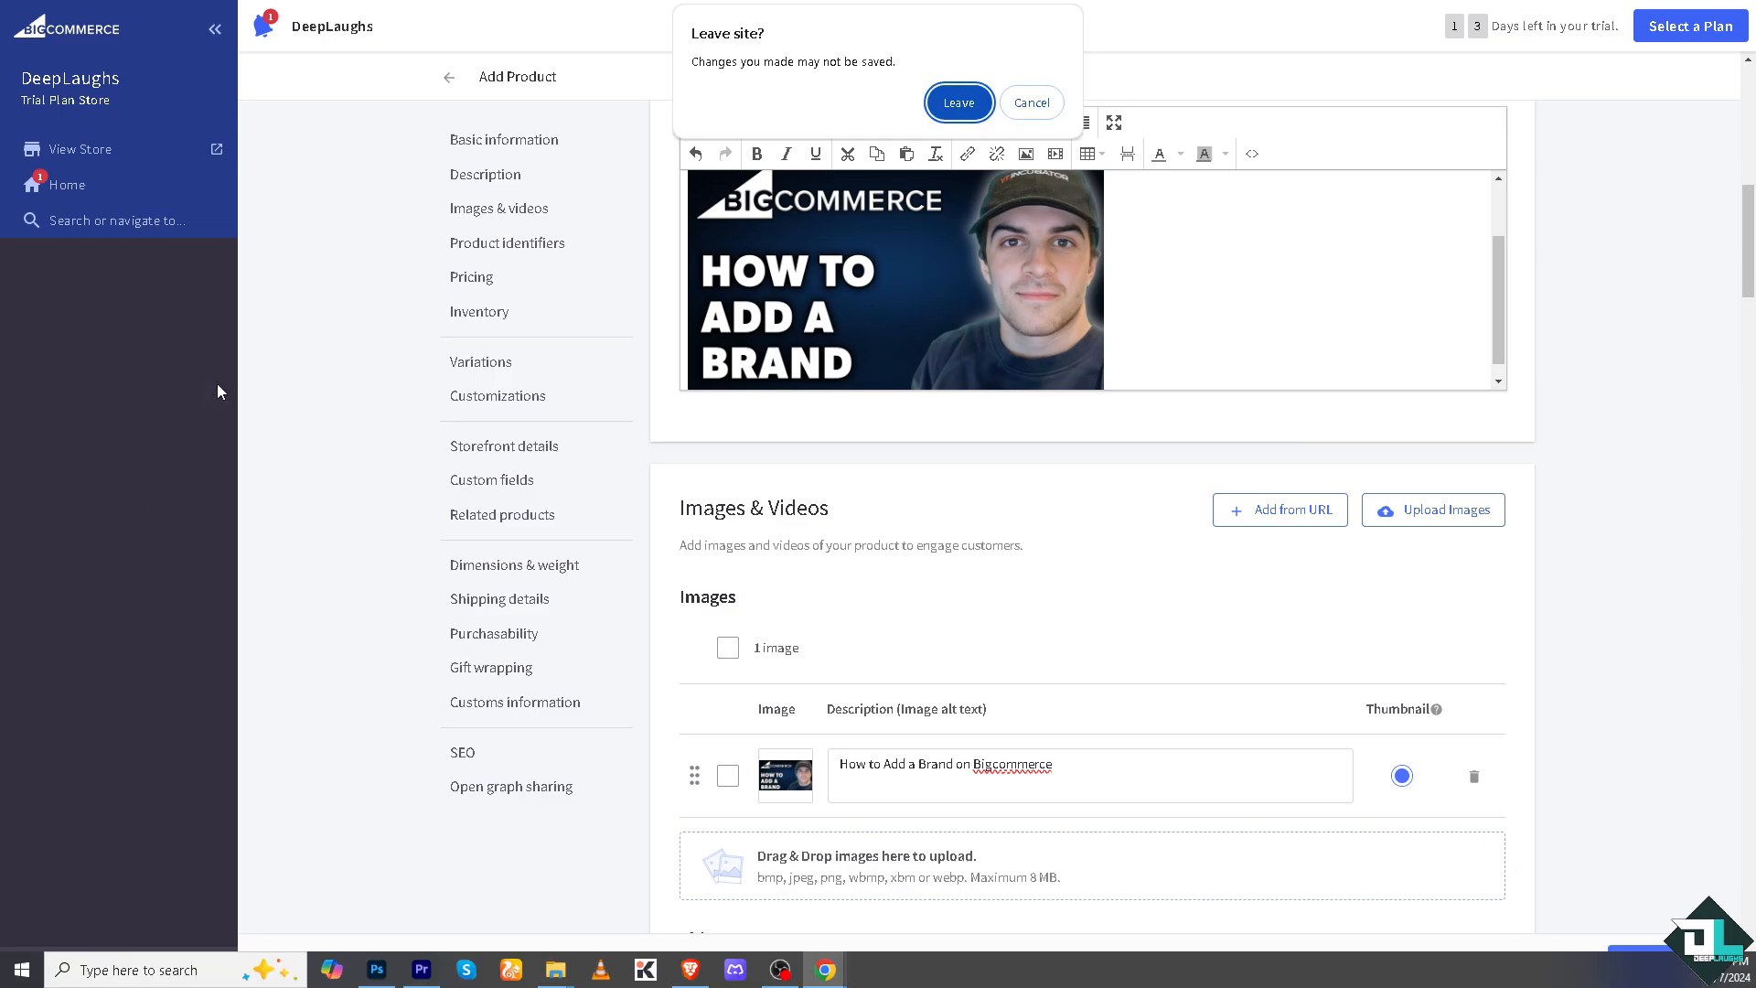
click(1032, 102)
click(102, 275)
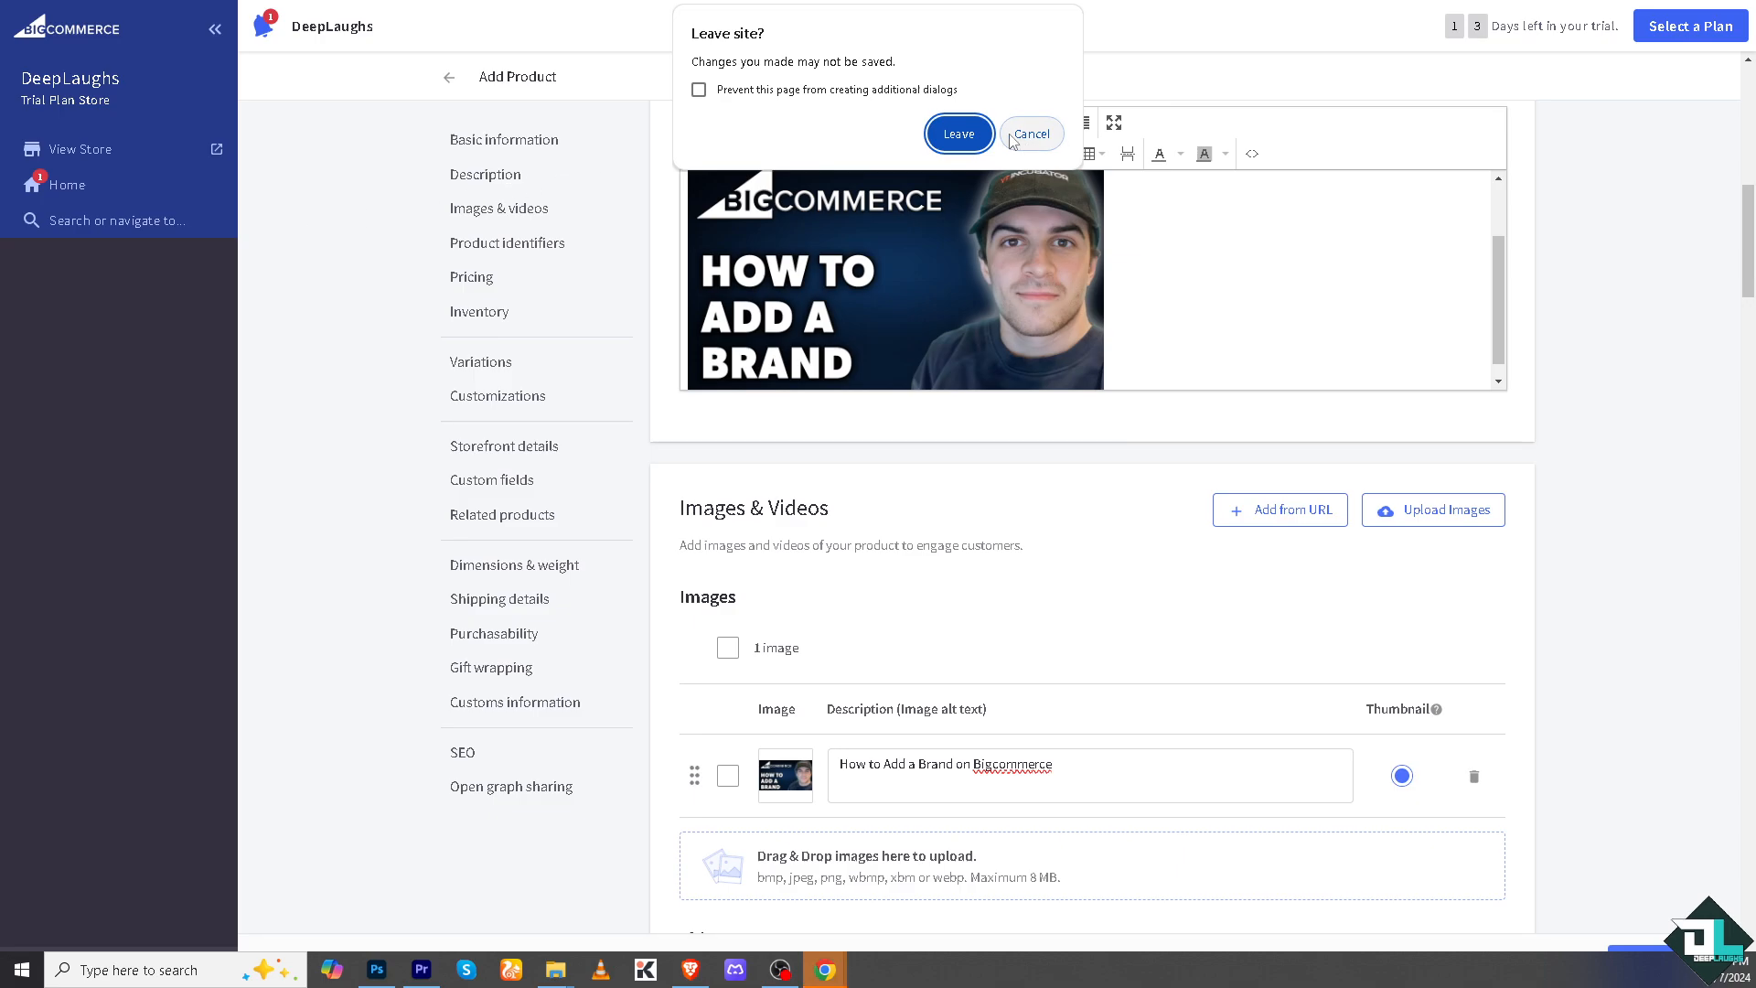
click(959, 134)
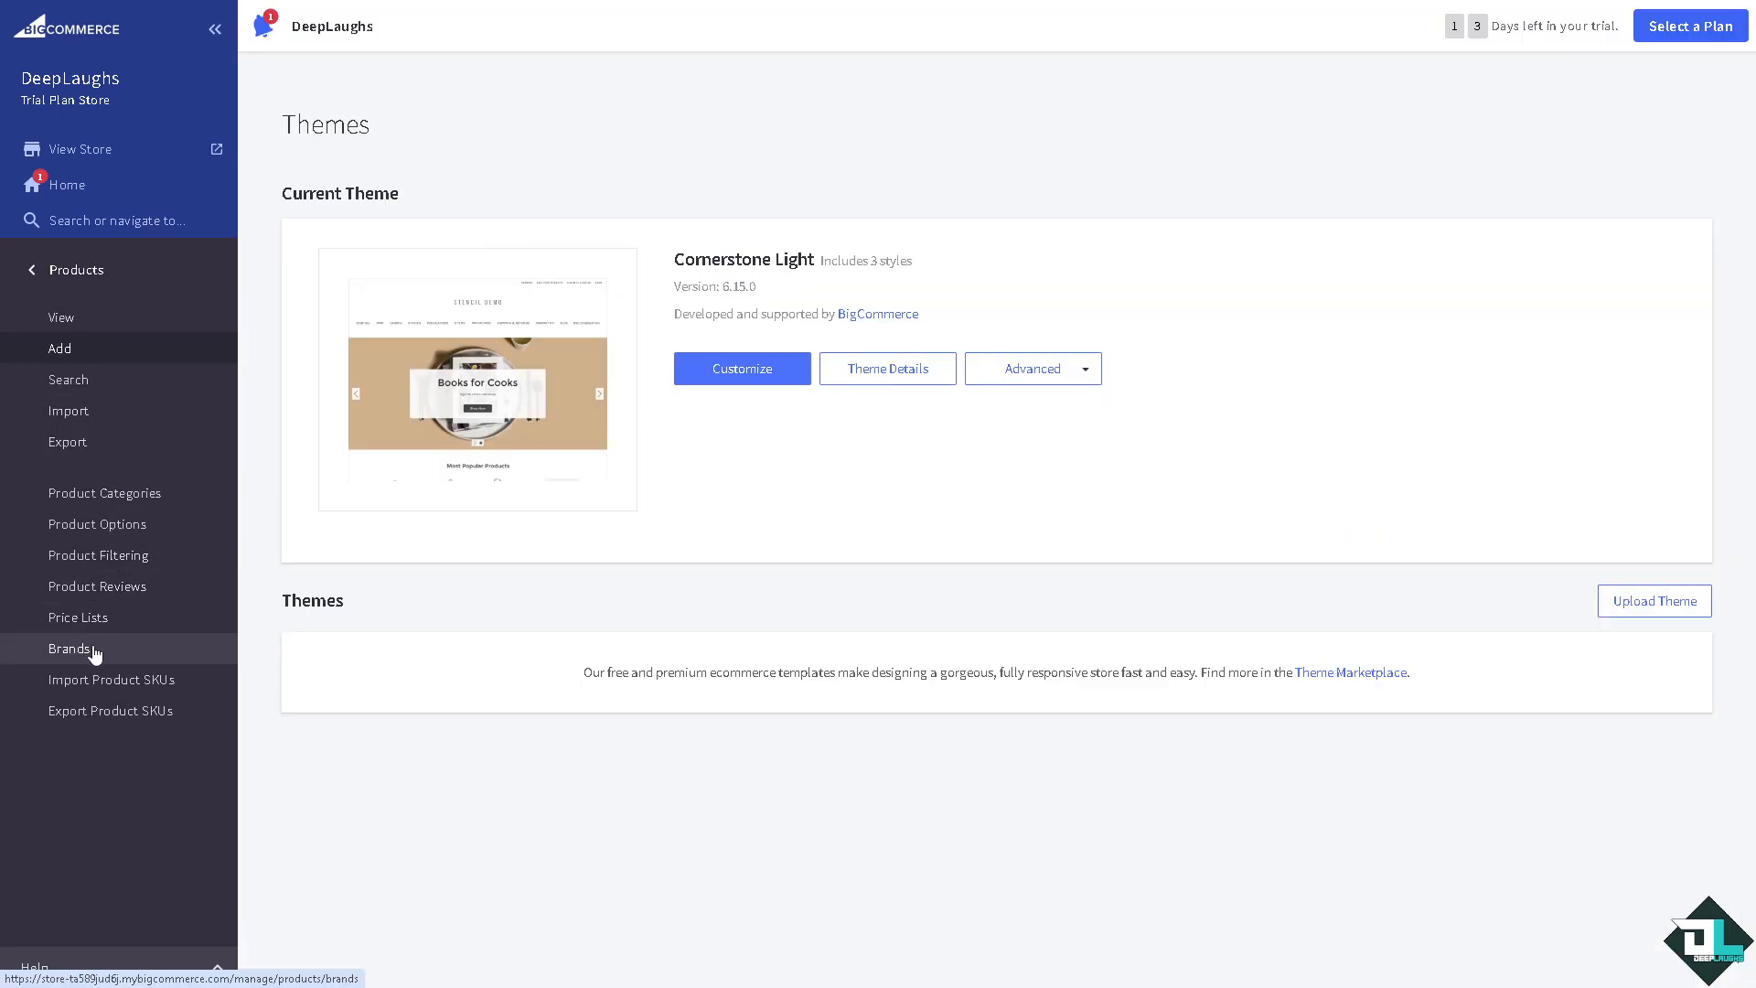
click(92, 650)
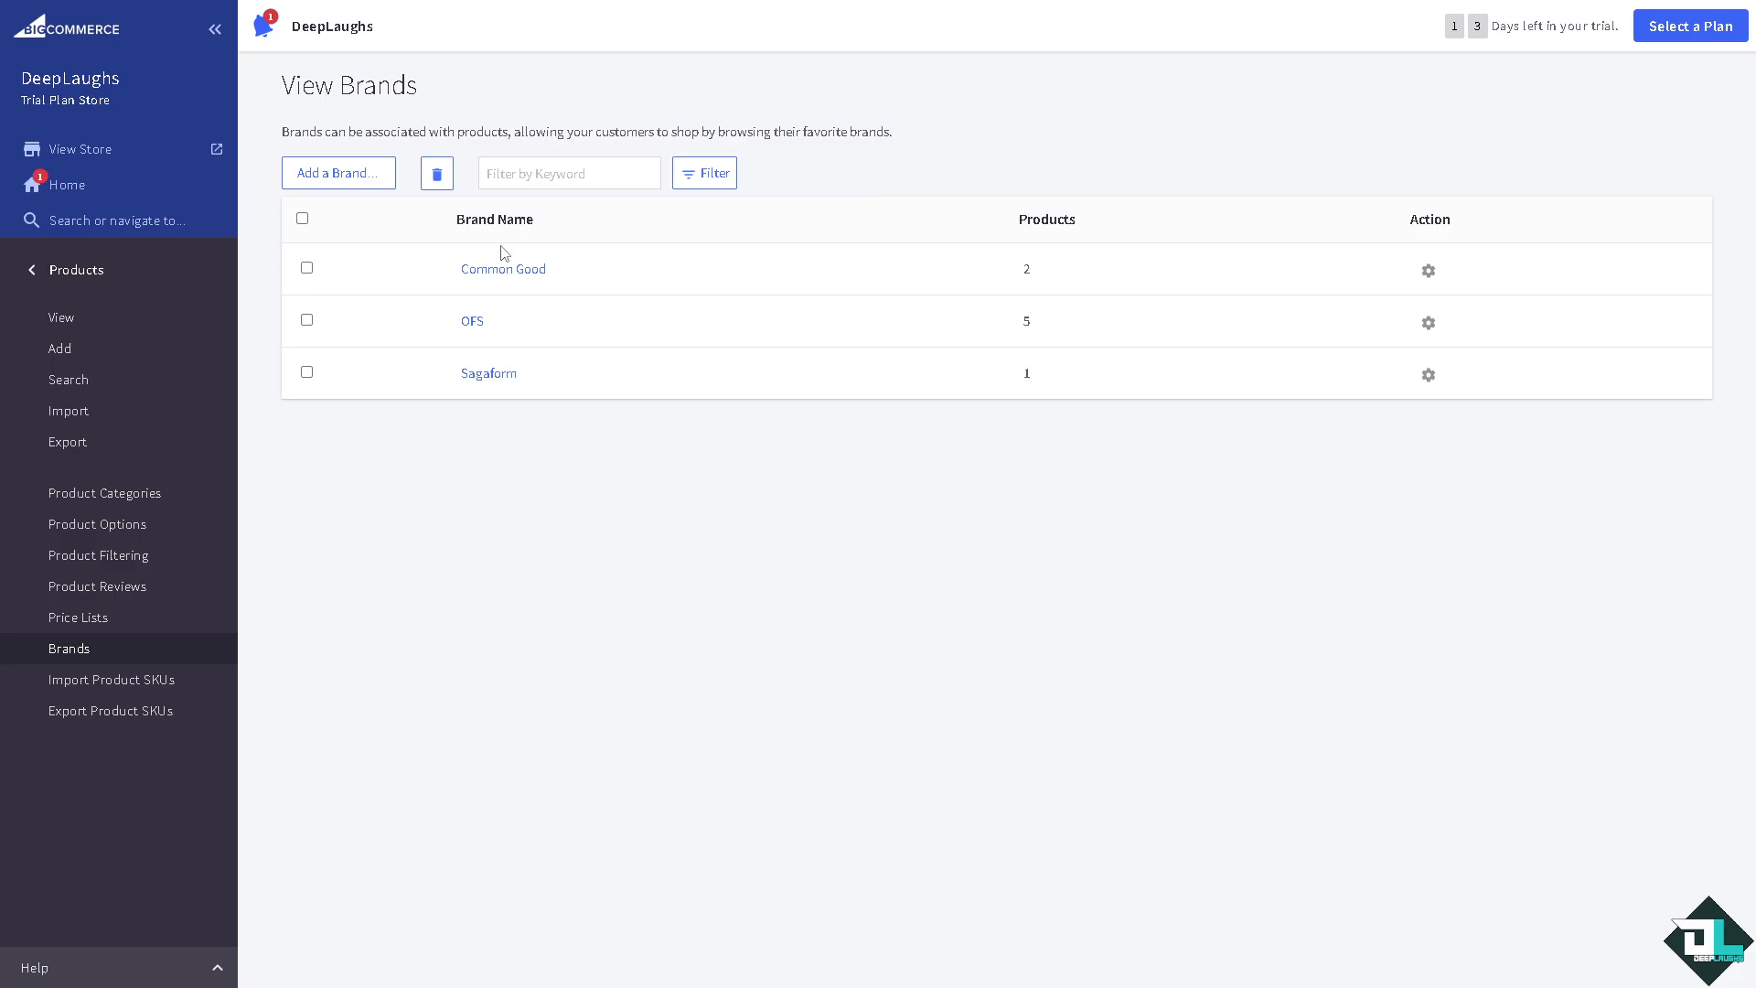
- Add a new brand named "Deep Laughs" and save it
click(1428, 271)
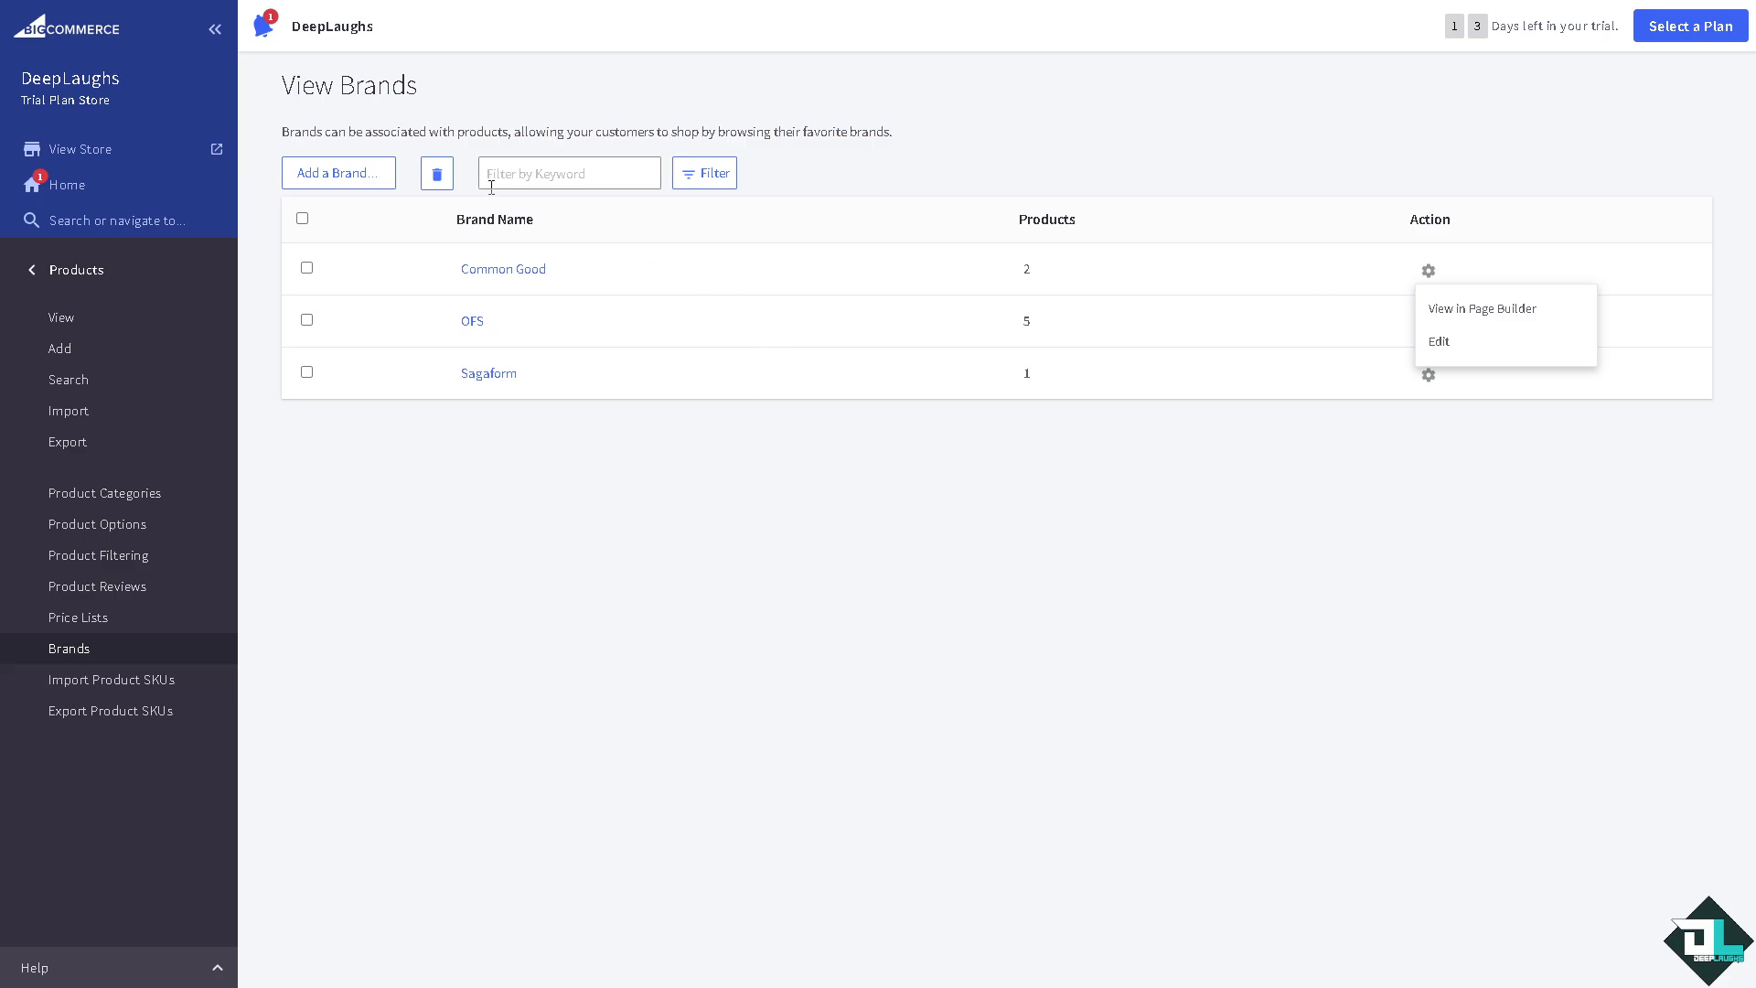
click(370, 177)
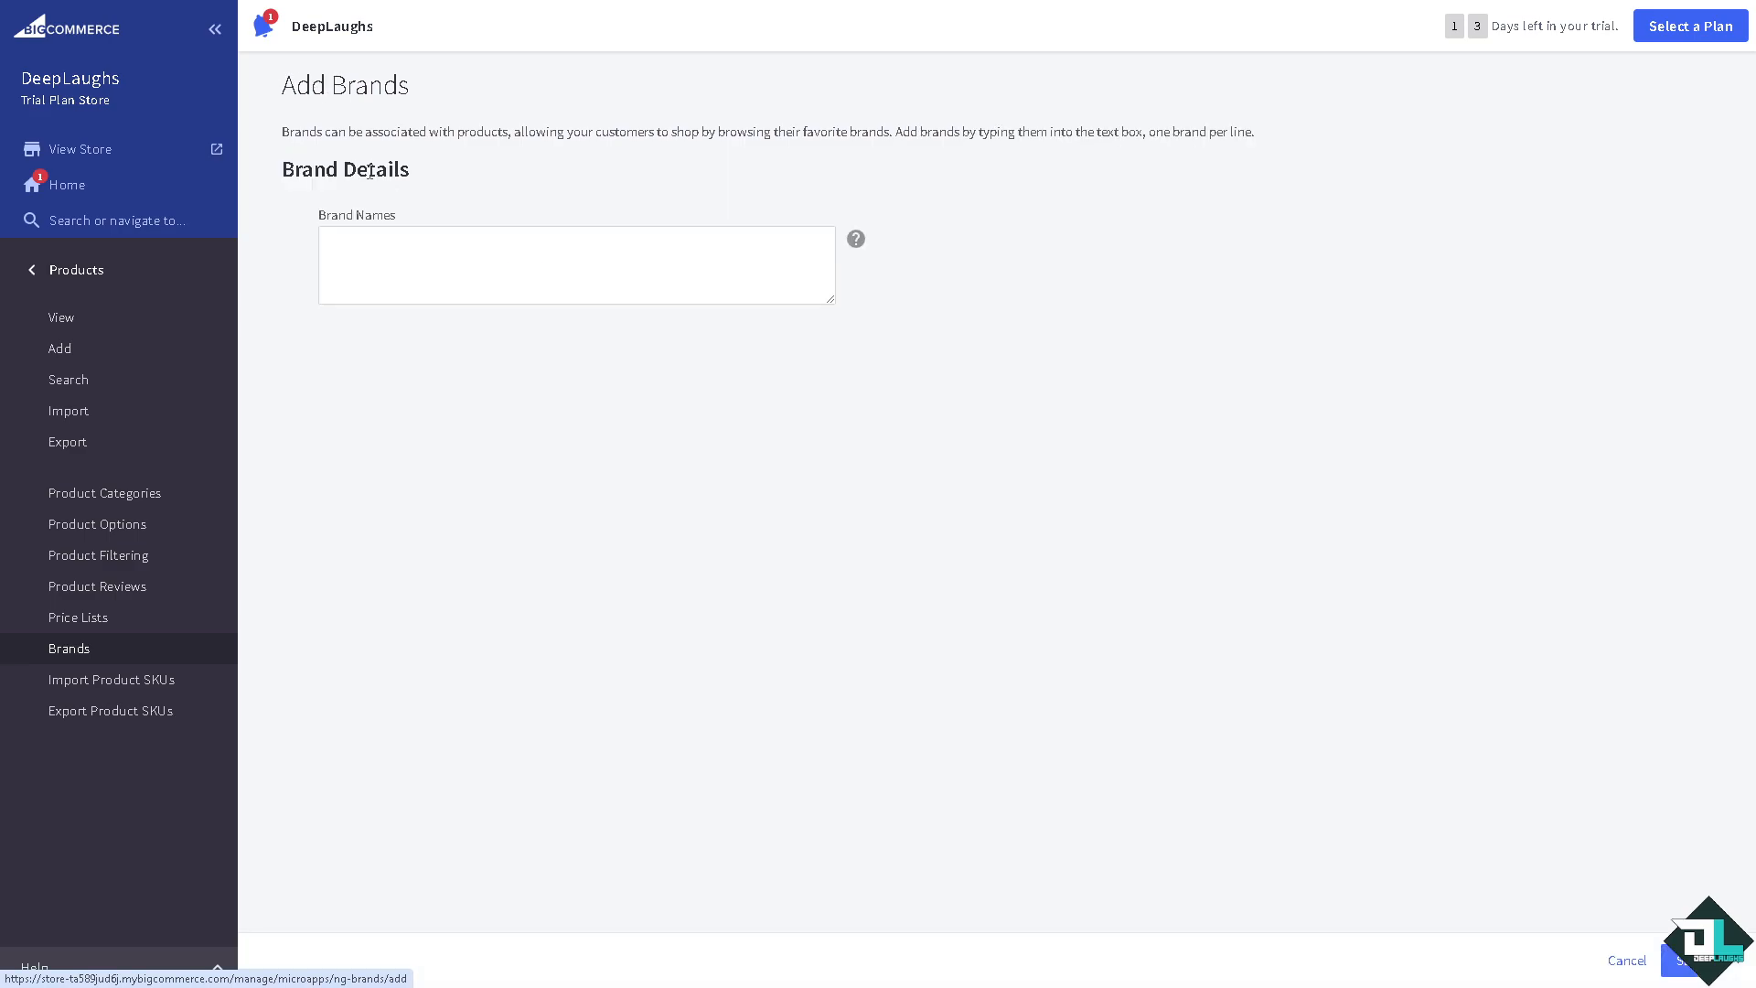
click(526, 251)
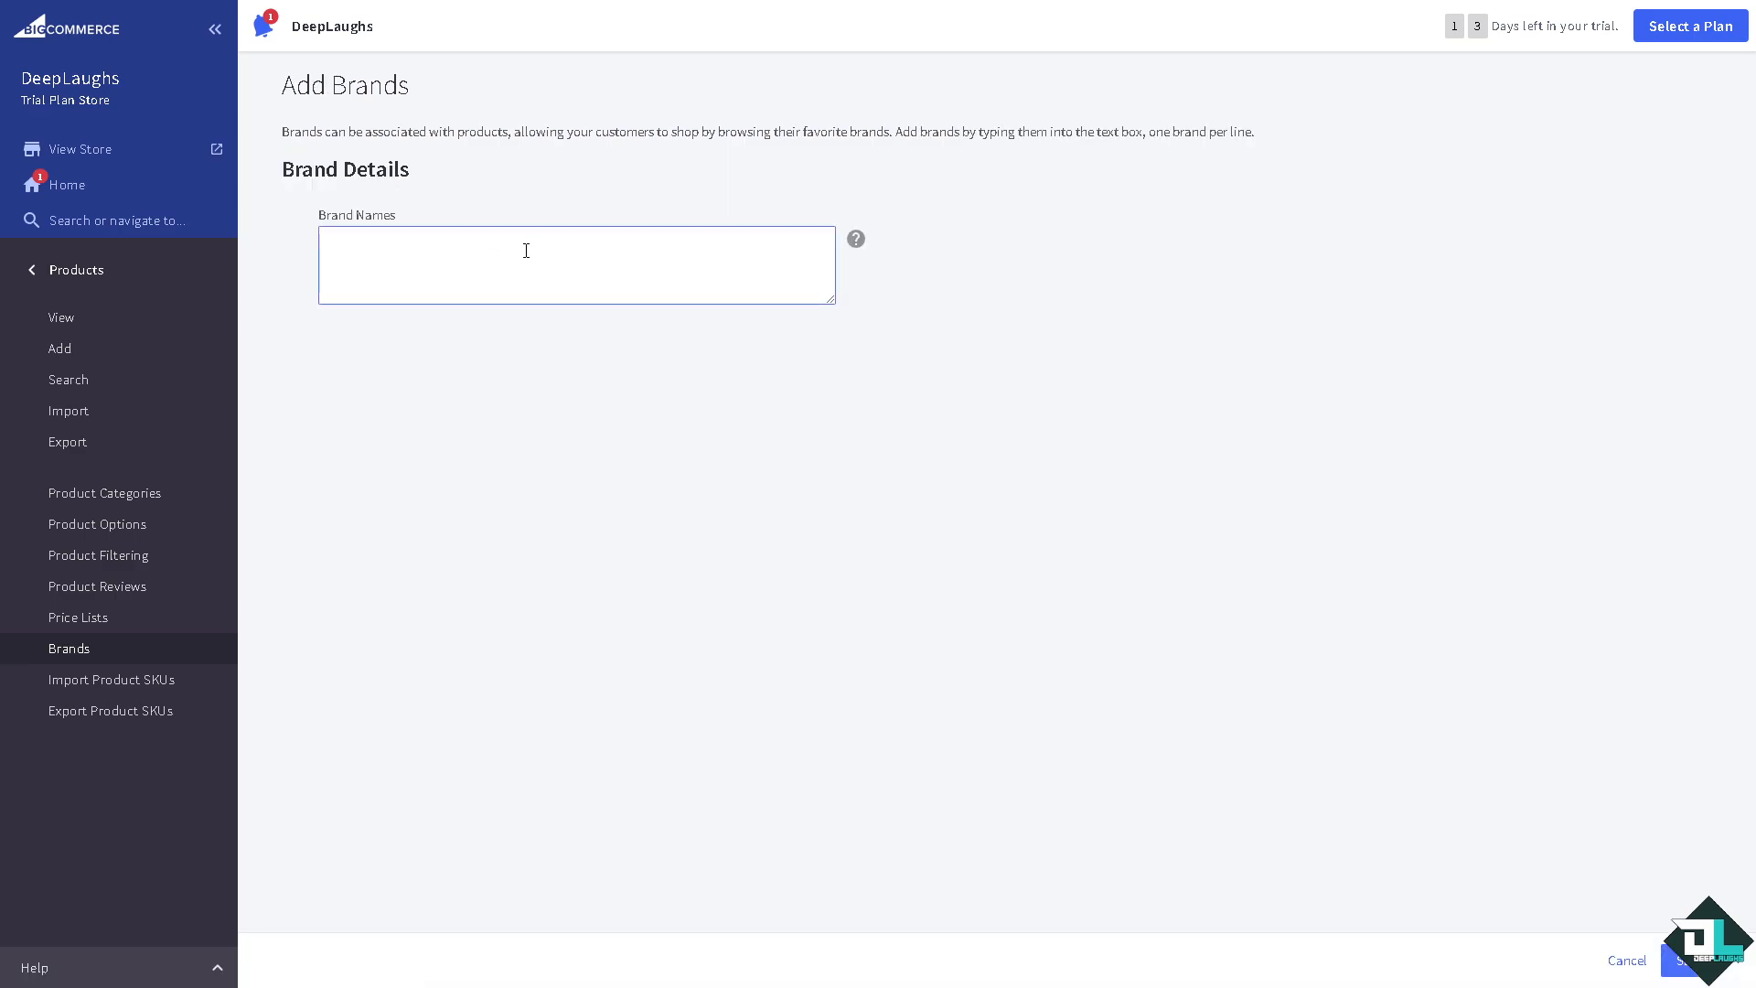
text(Deep Laugh)
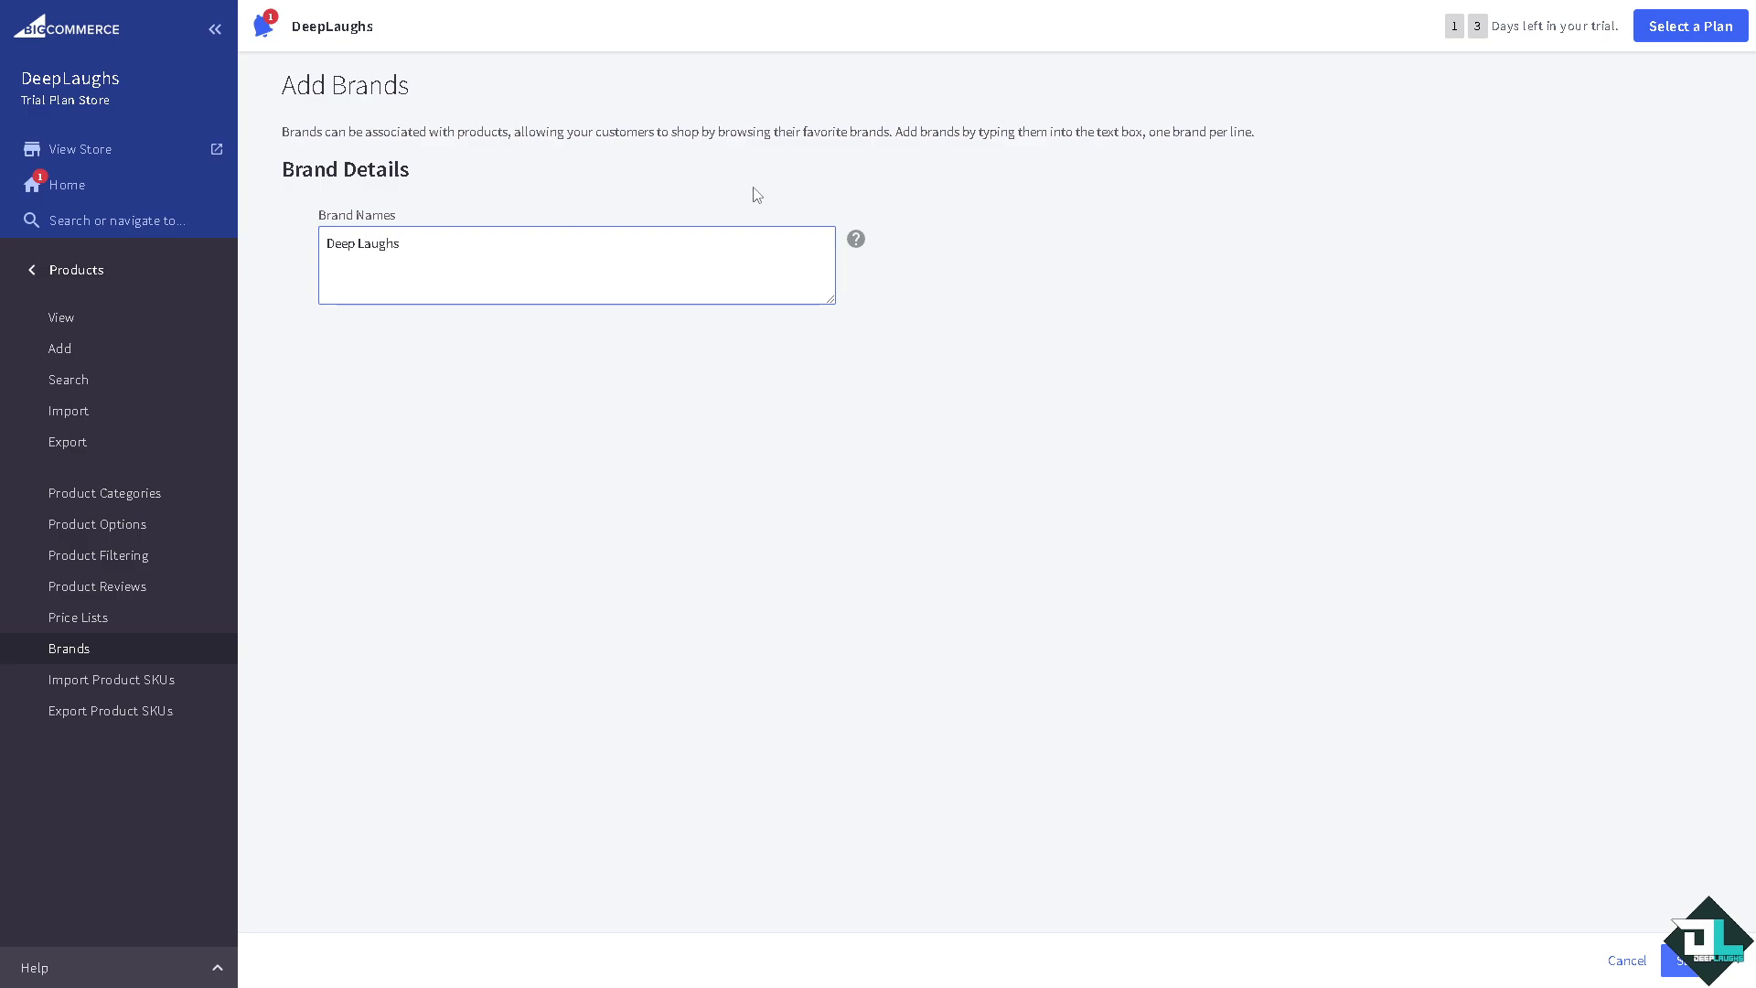
text(s)
click(1688, 961)
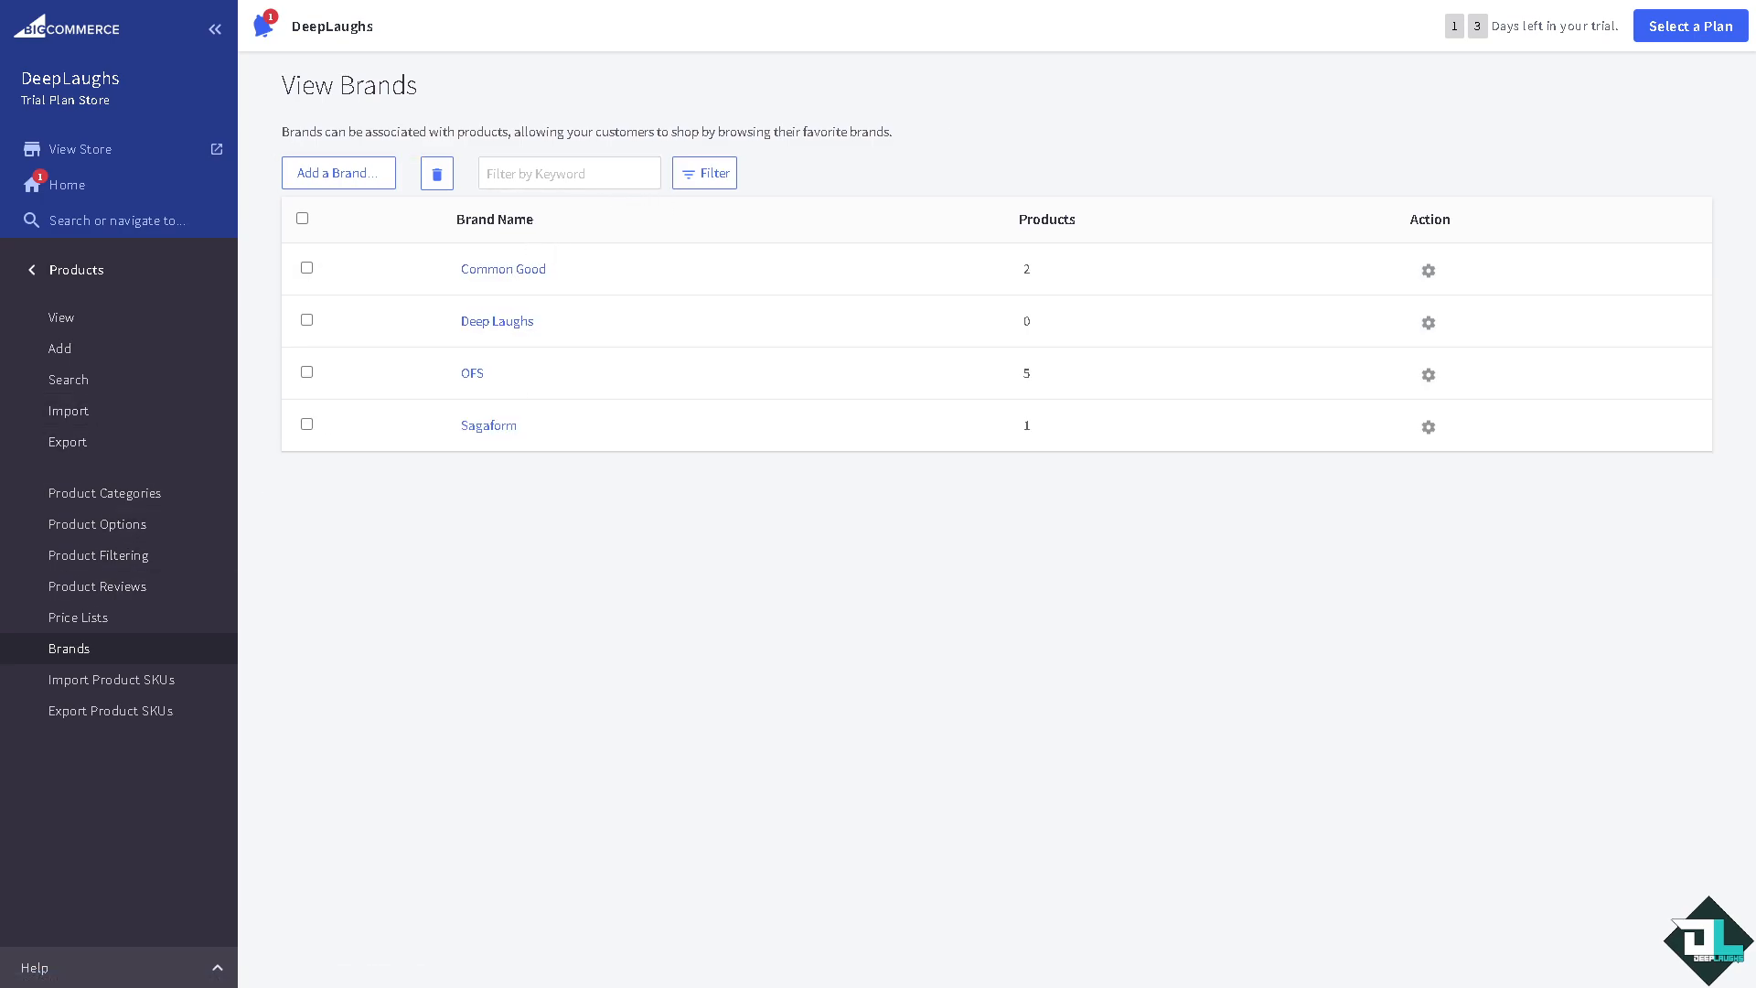
- View the Deep Laughs brand page in Page Builder and examine its layout from header to footer
click(1429, 323)
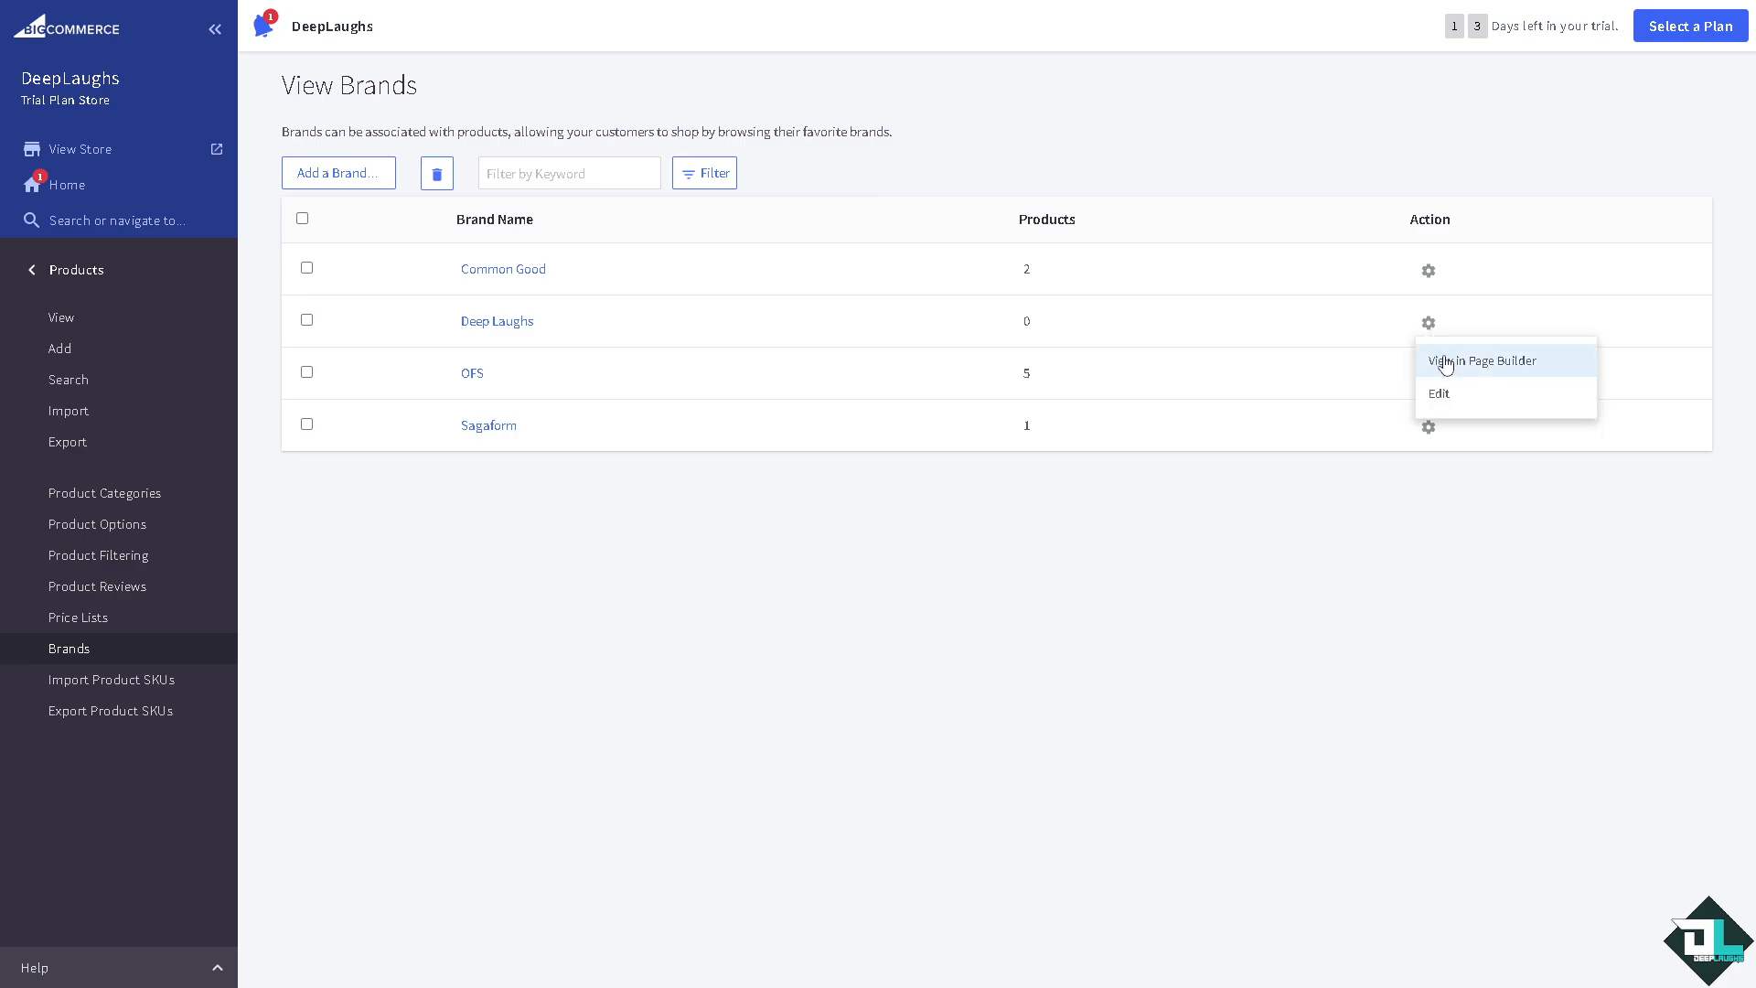
click(1455, 366)
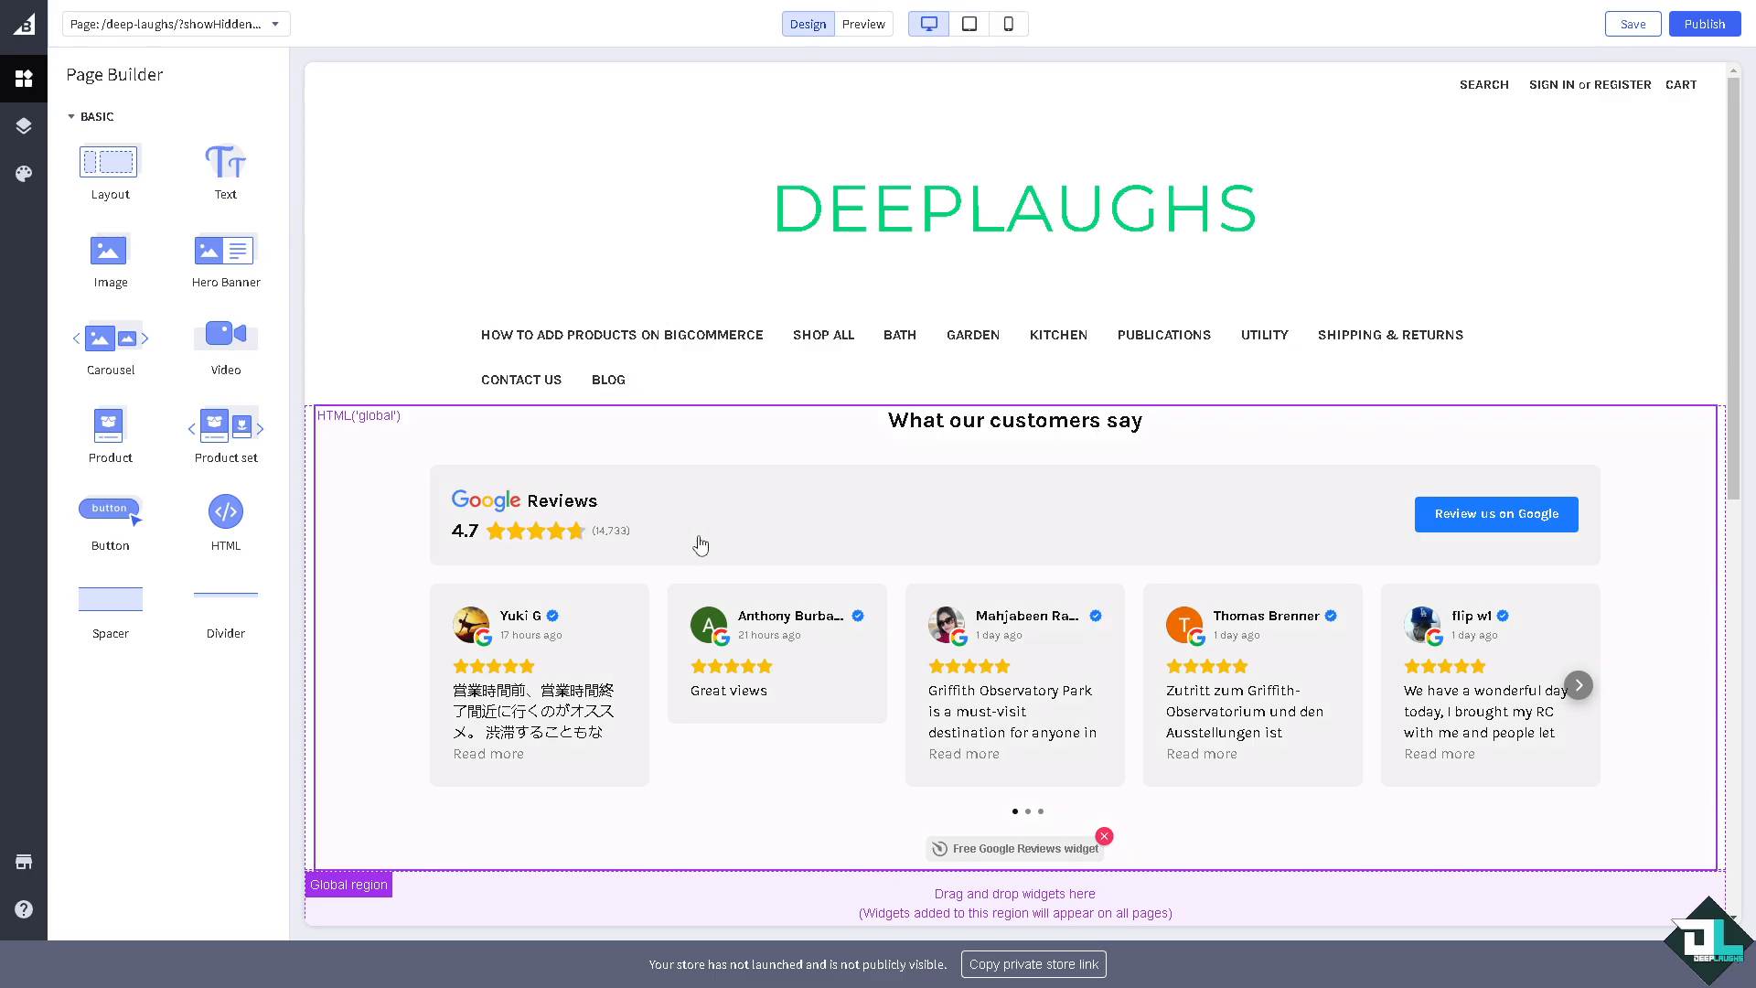
scroll(698, 546, down, 3)
drag(931, 798, 1029, 749)
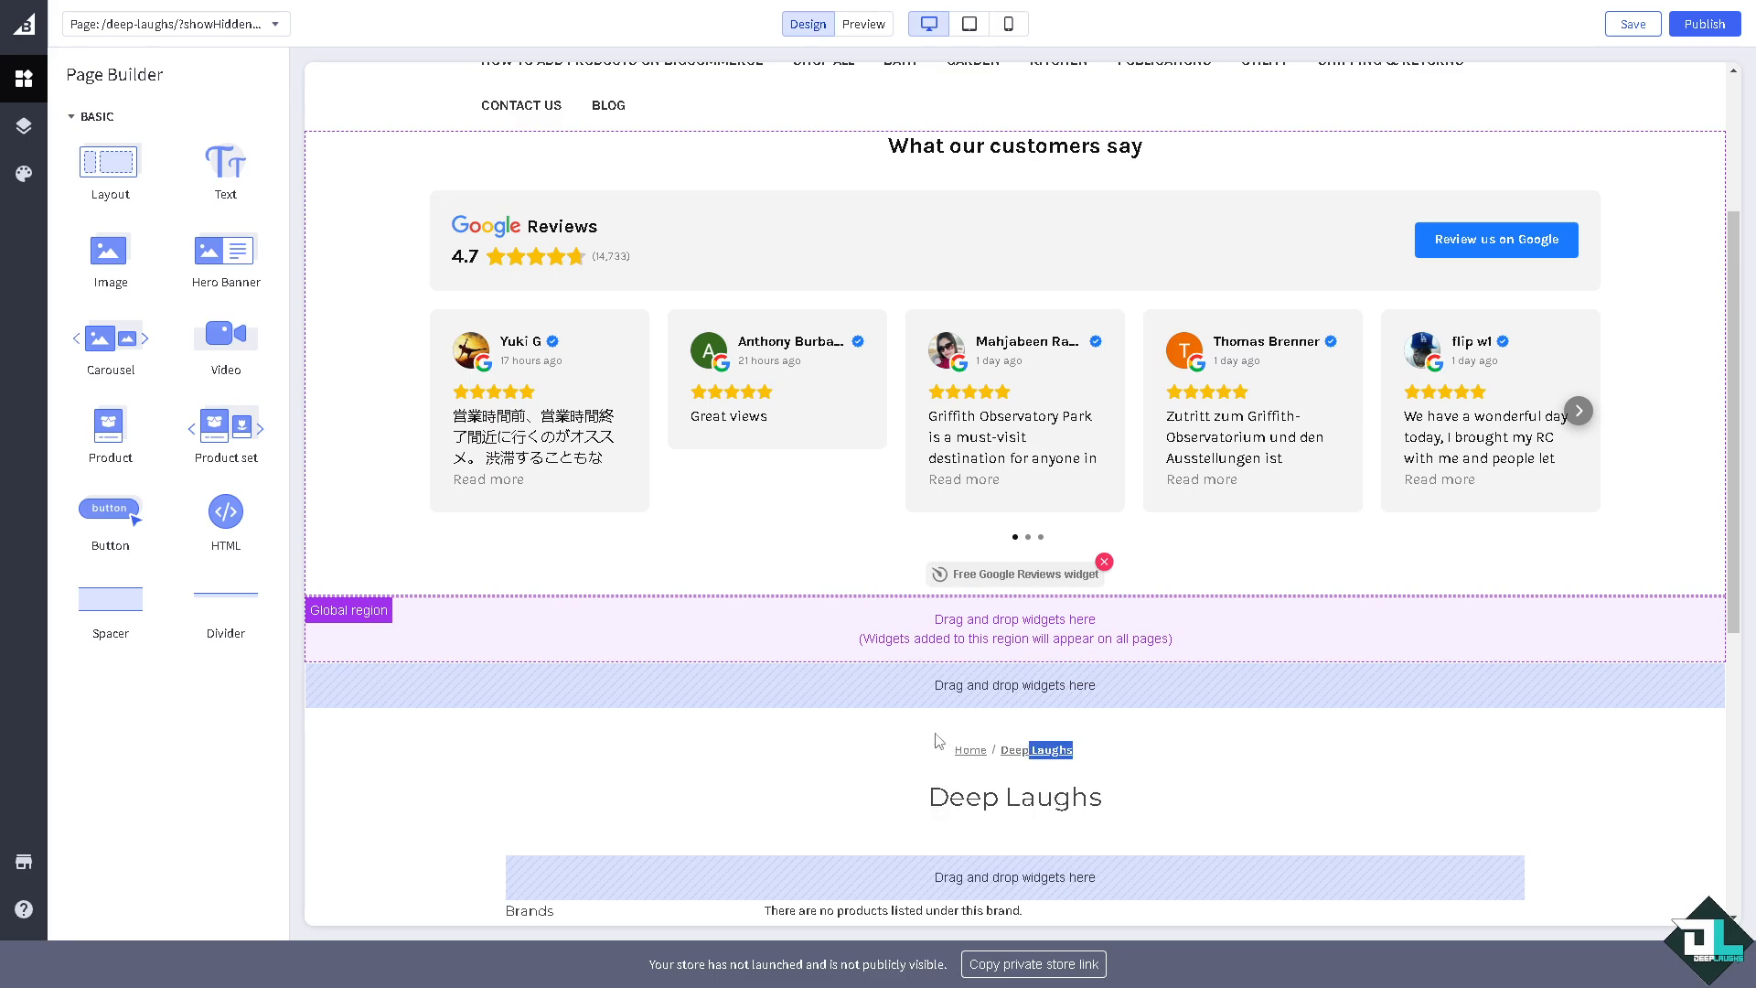
scroll(756, 687, down, 6)
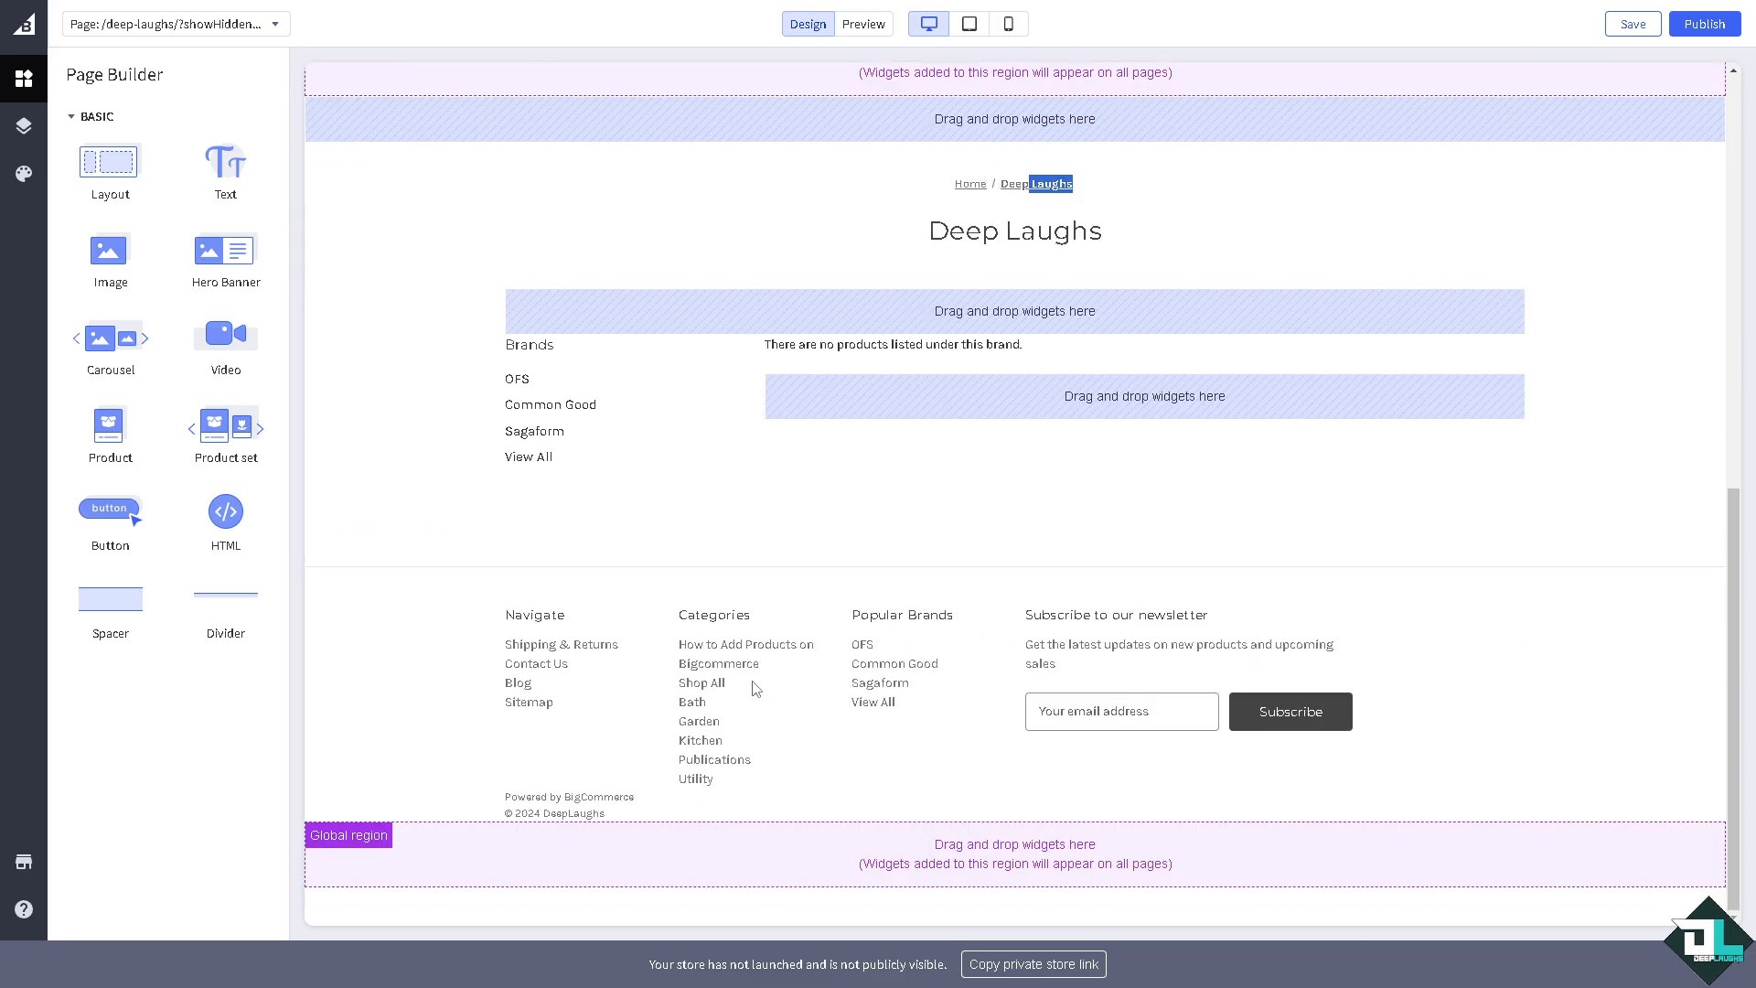
scroll(756, 688, up, 10)
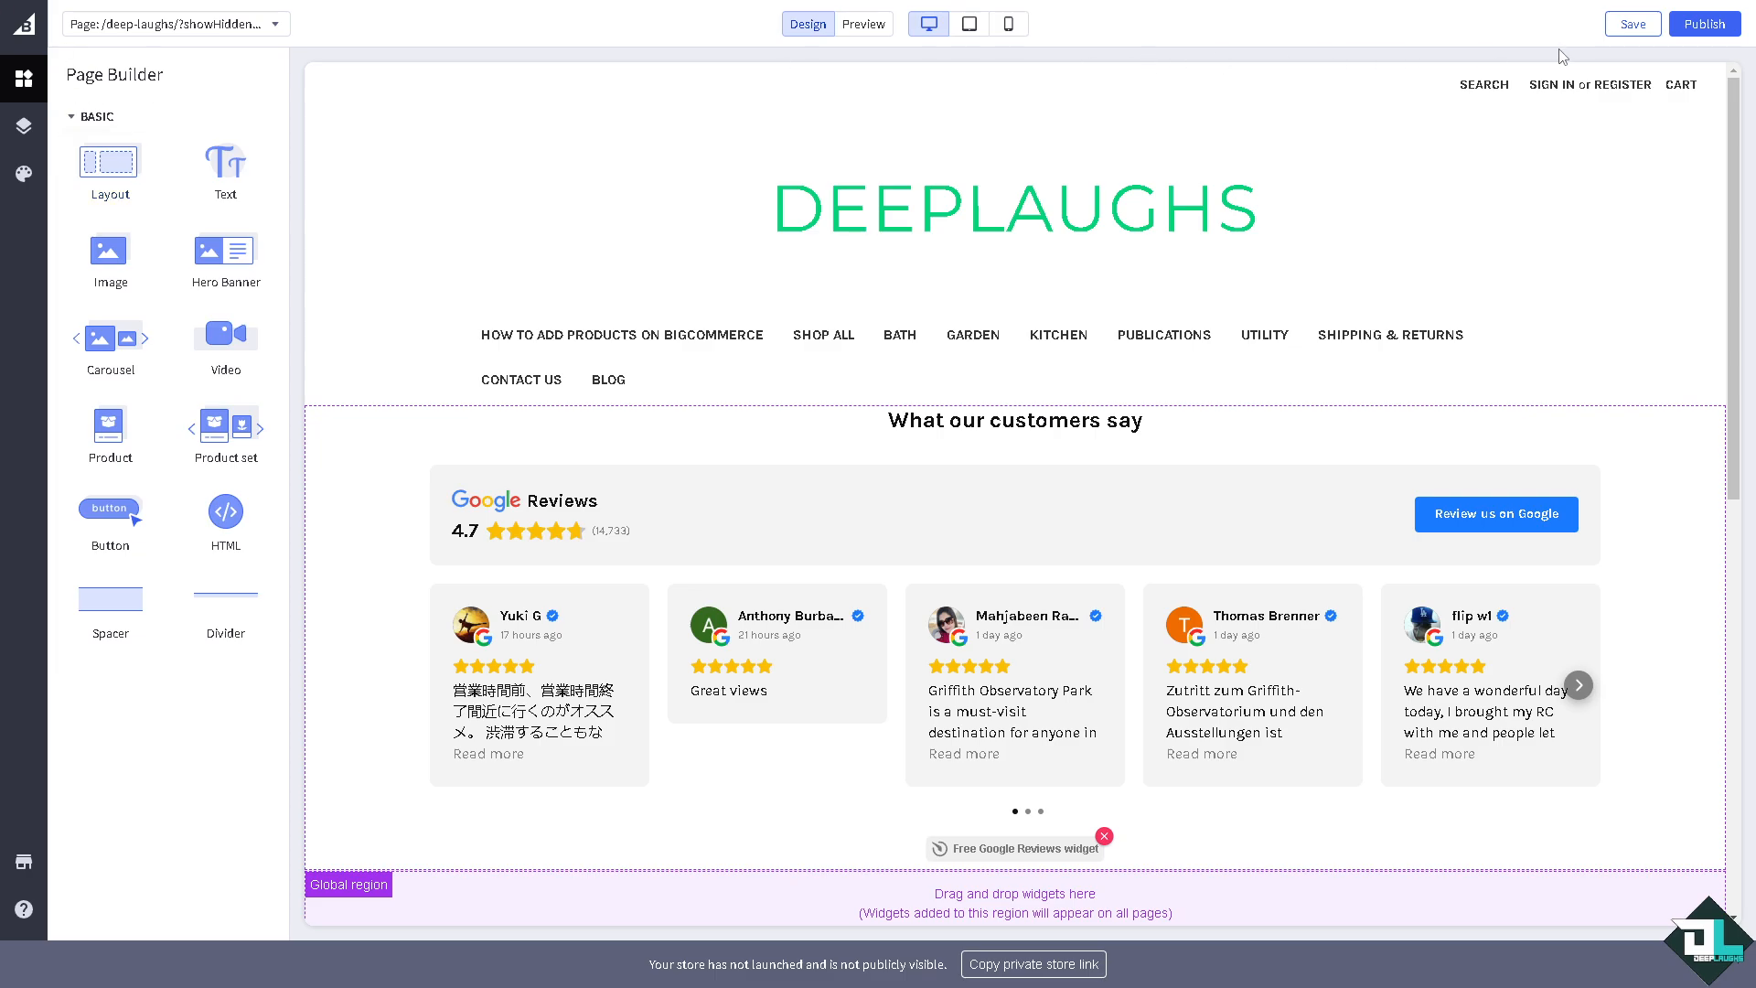
scroll(466, 370, down, 10)
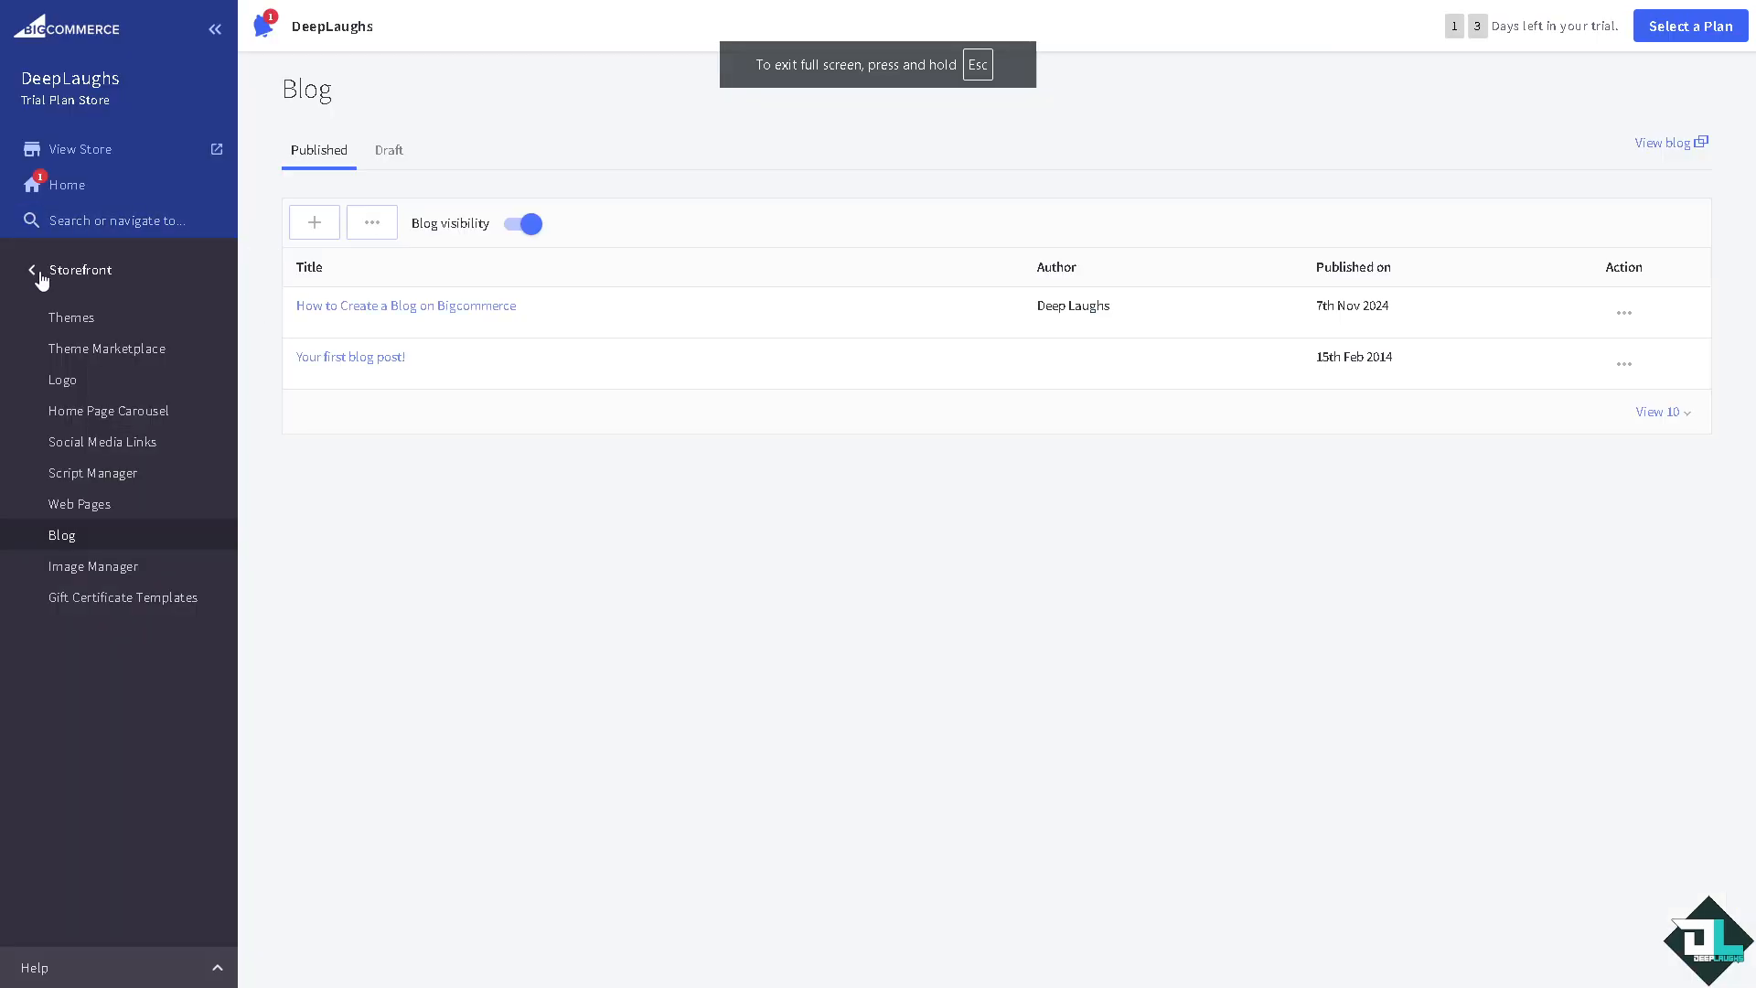
- Look through the sections of the store settings and open the Inventory settings for products
click(42, 273)
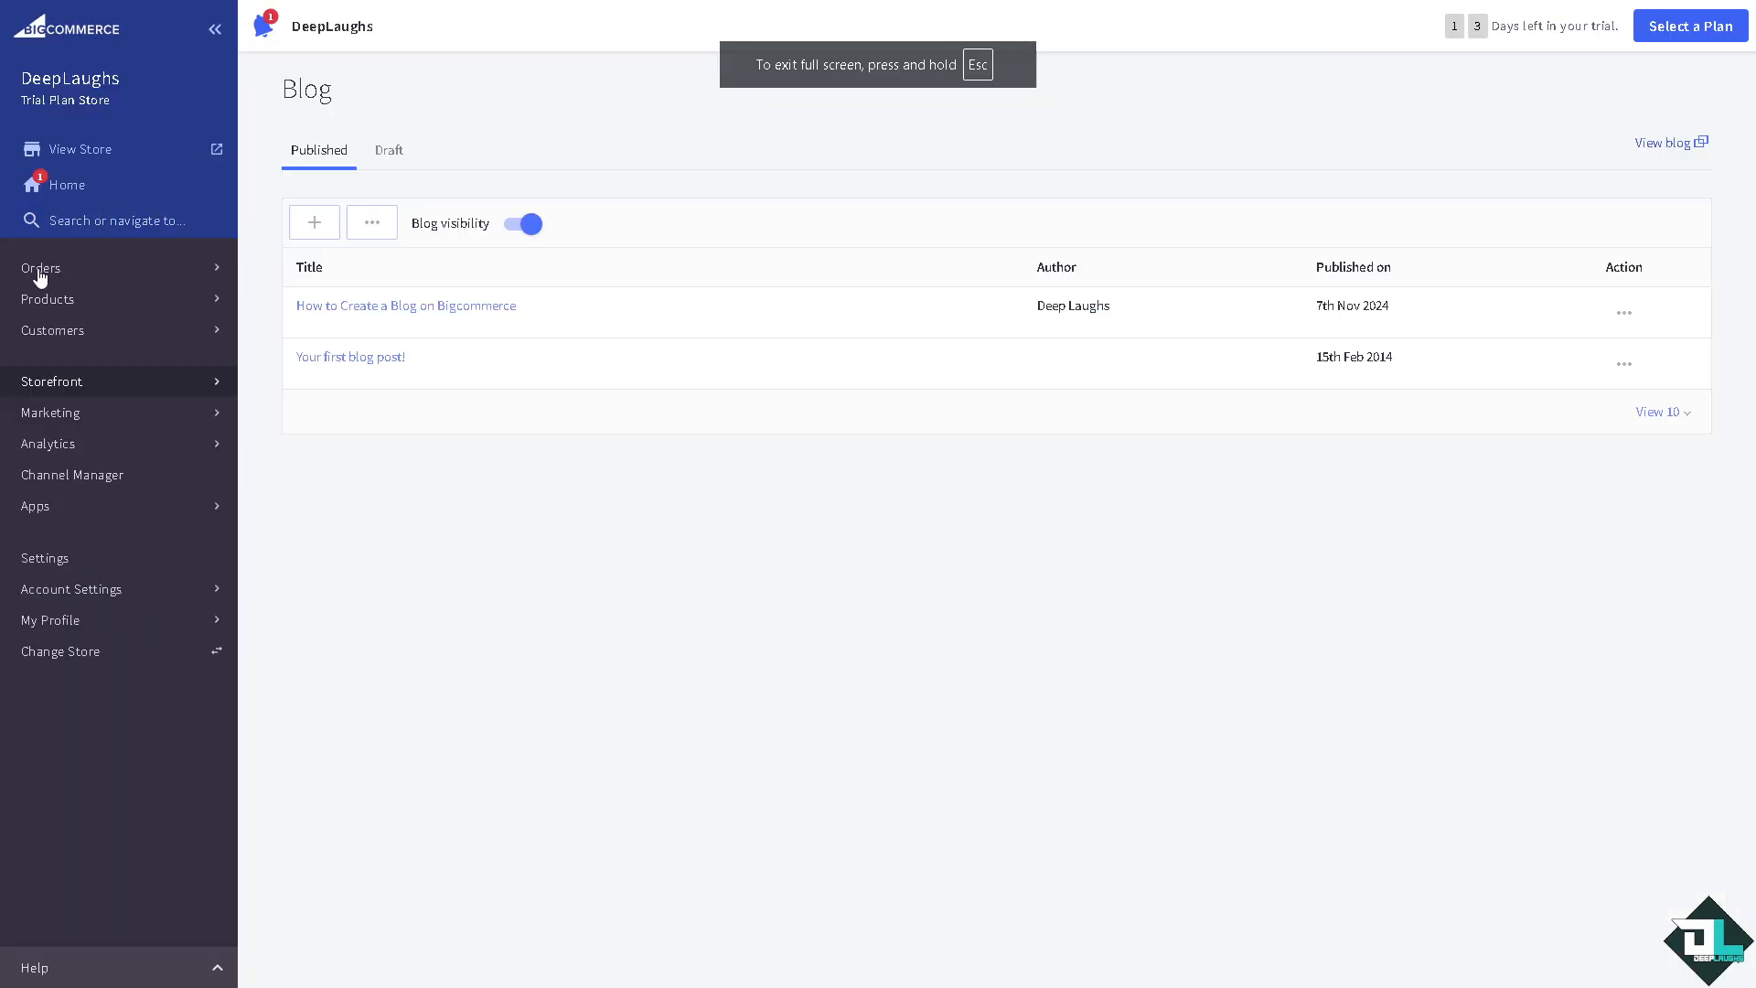
click(111, 557)
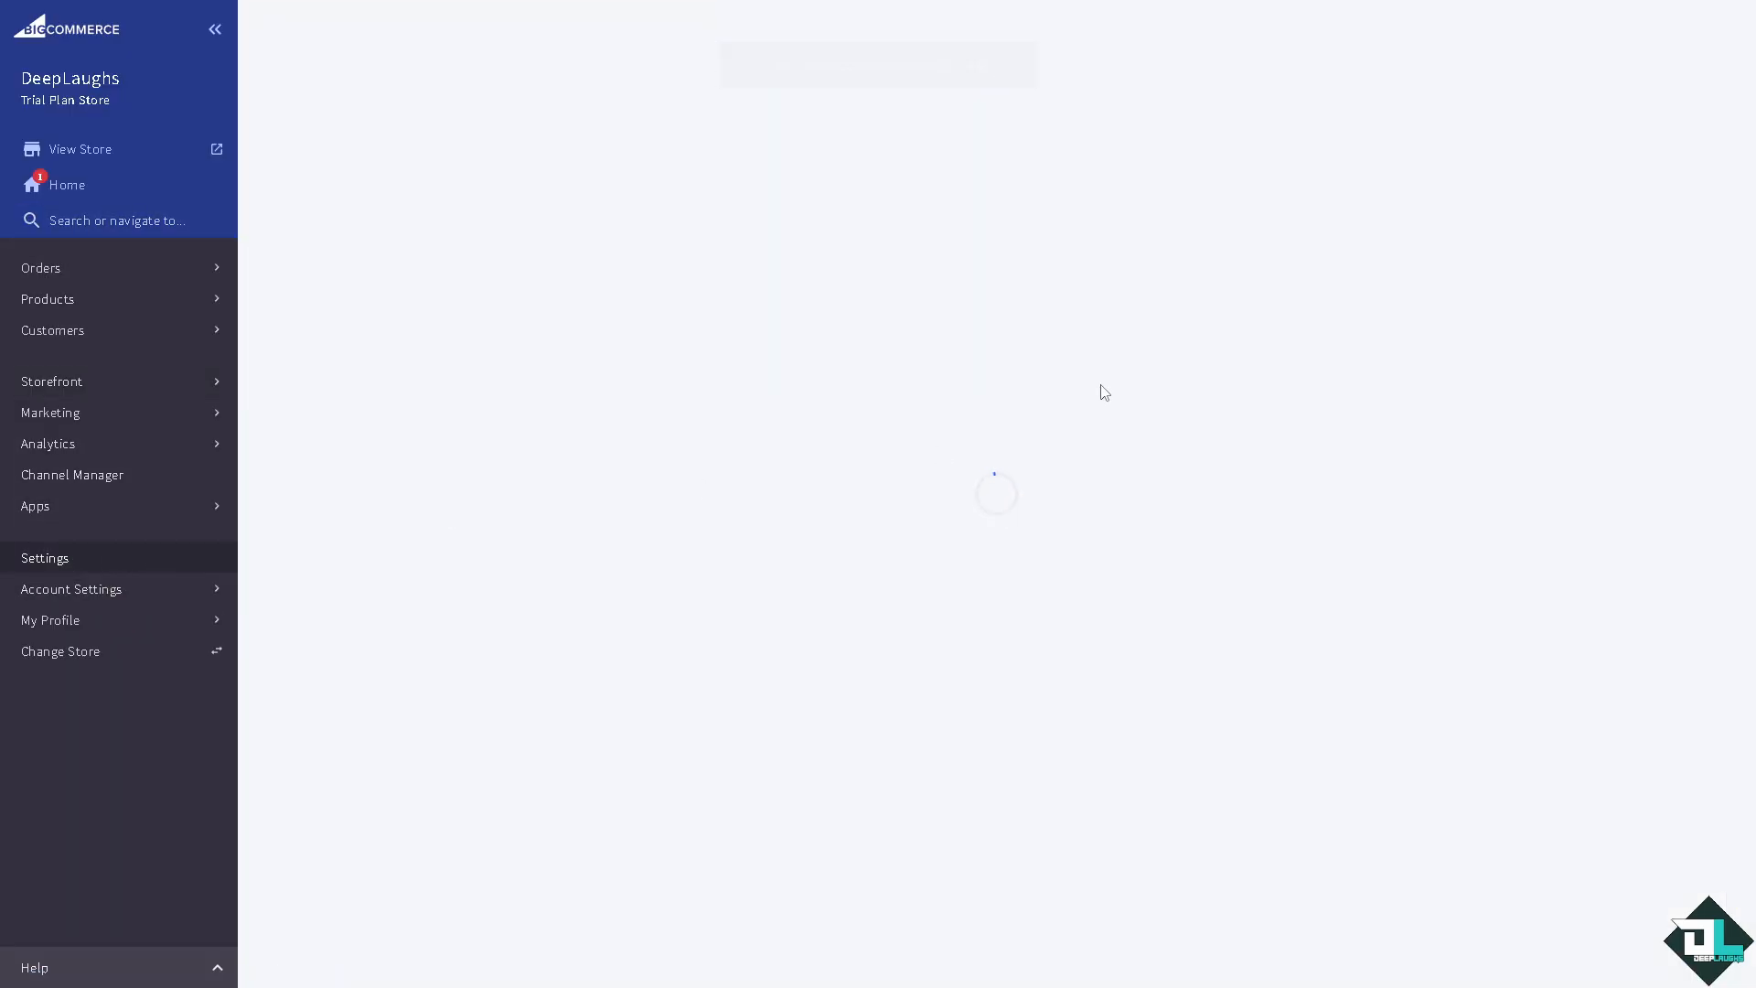
scroll(858, 402, down, 9)
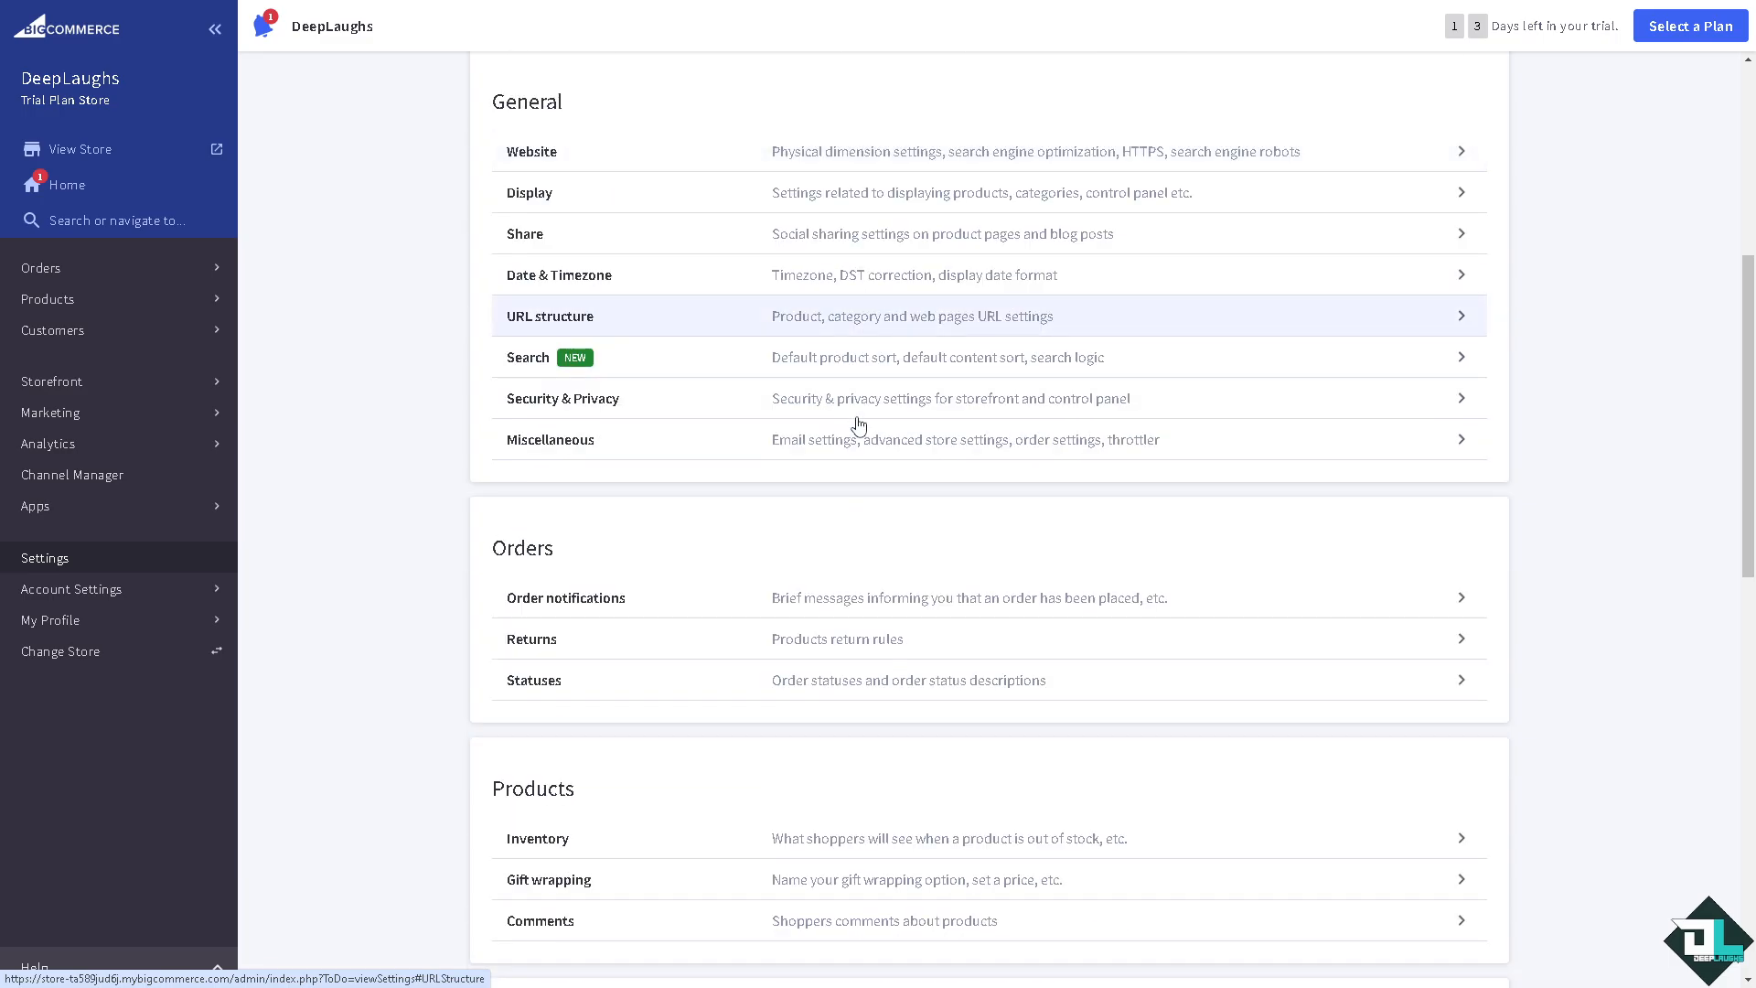
scroll(857, 430, down, 8)
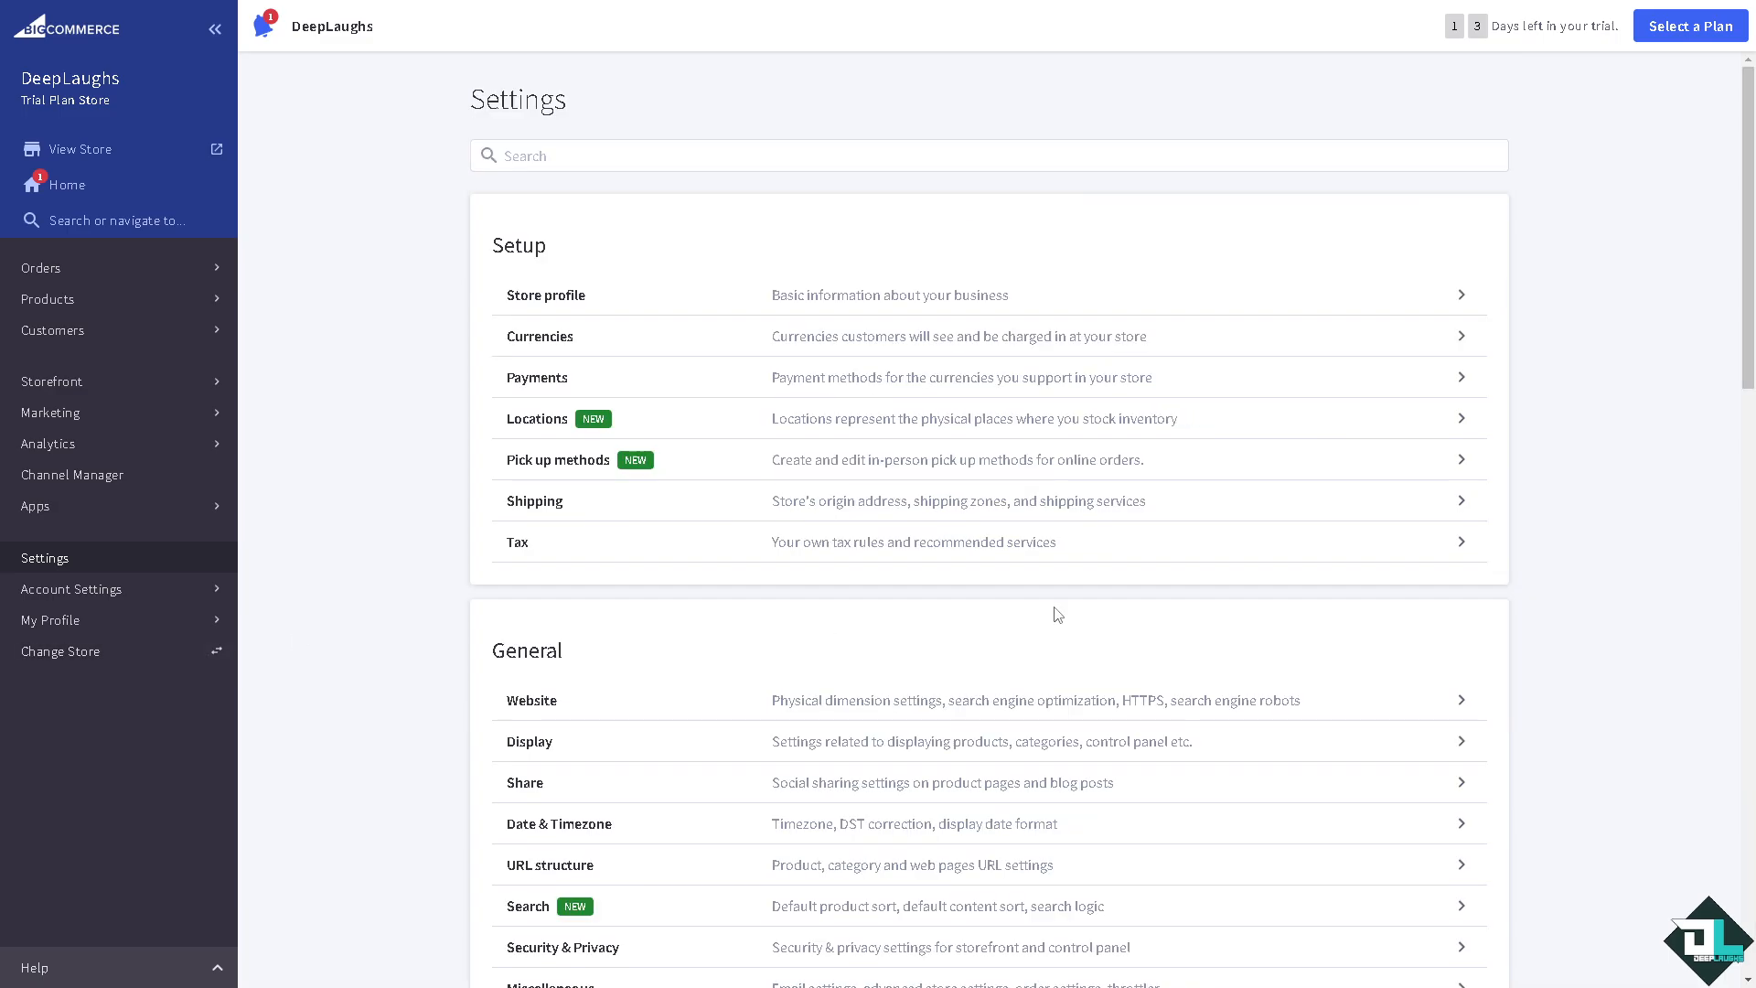
scroll(1194, 576, down, 4)
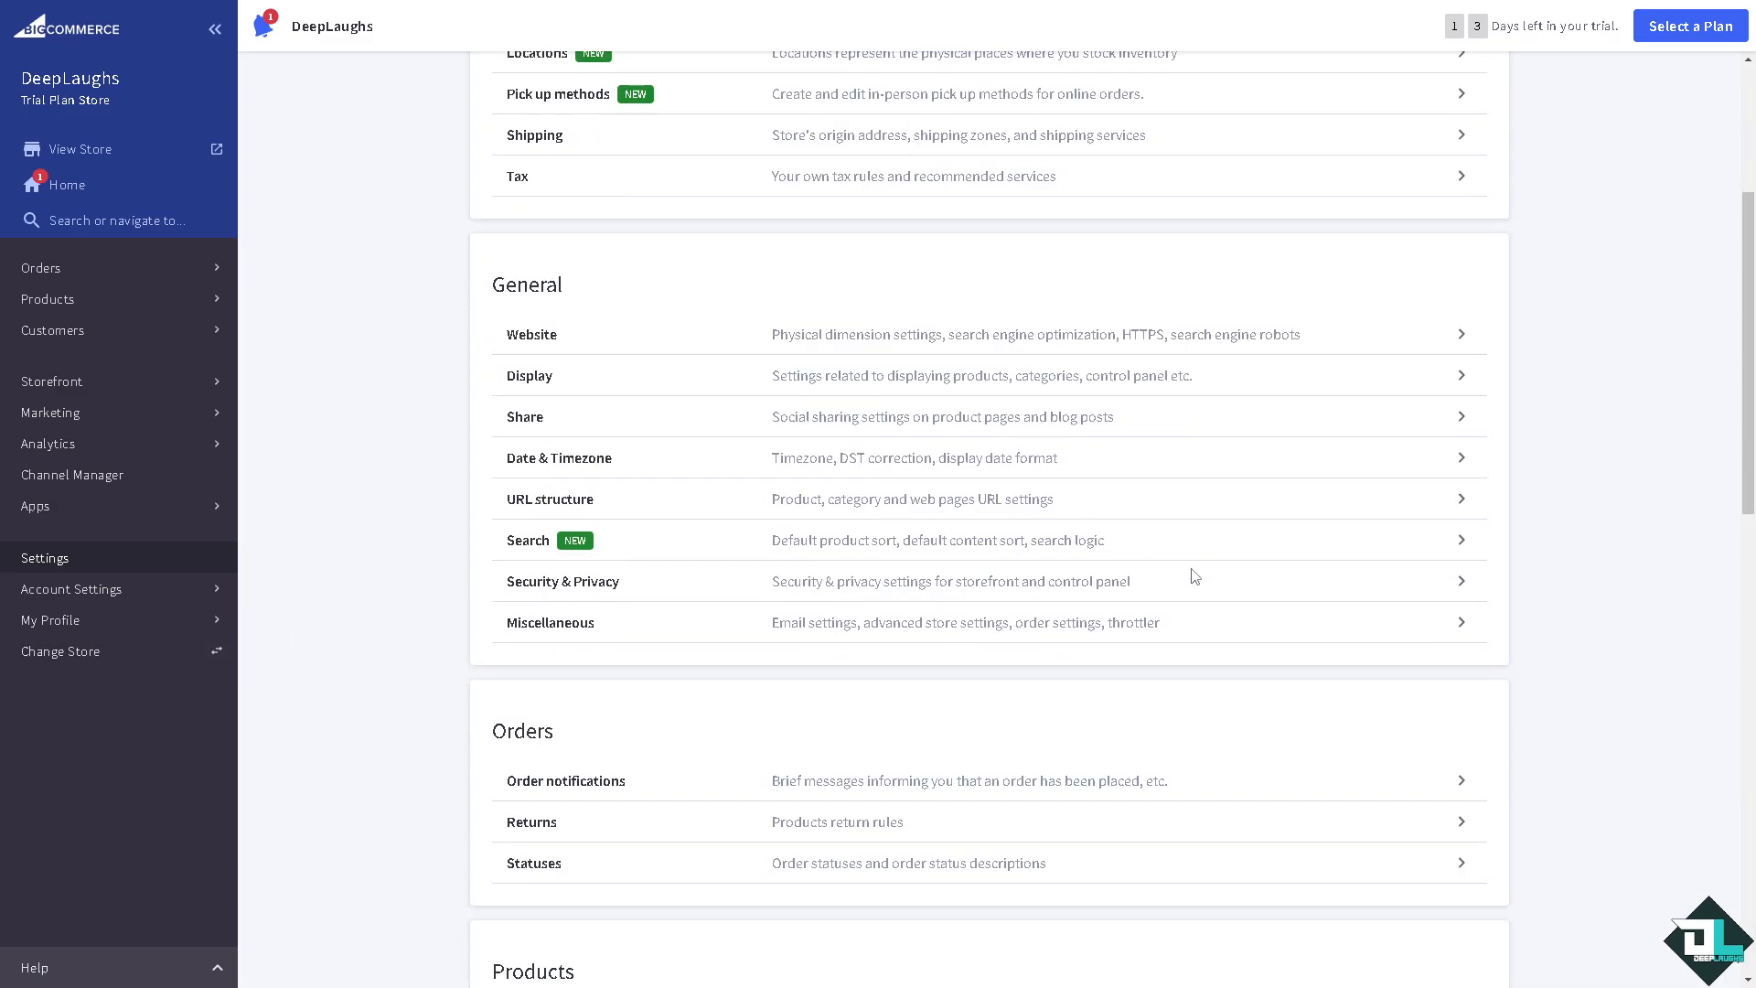
scroll(1134, 638, down, 4)
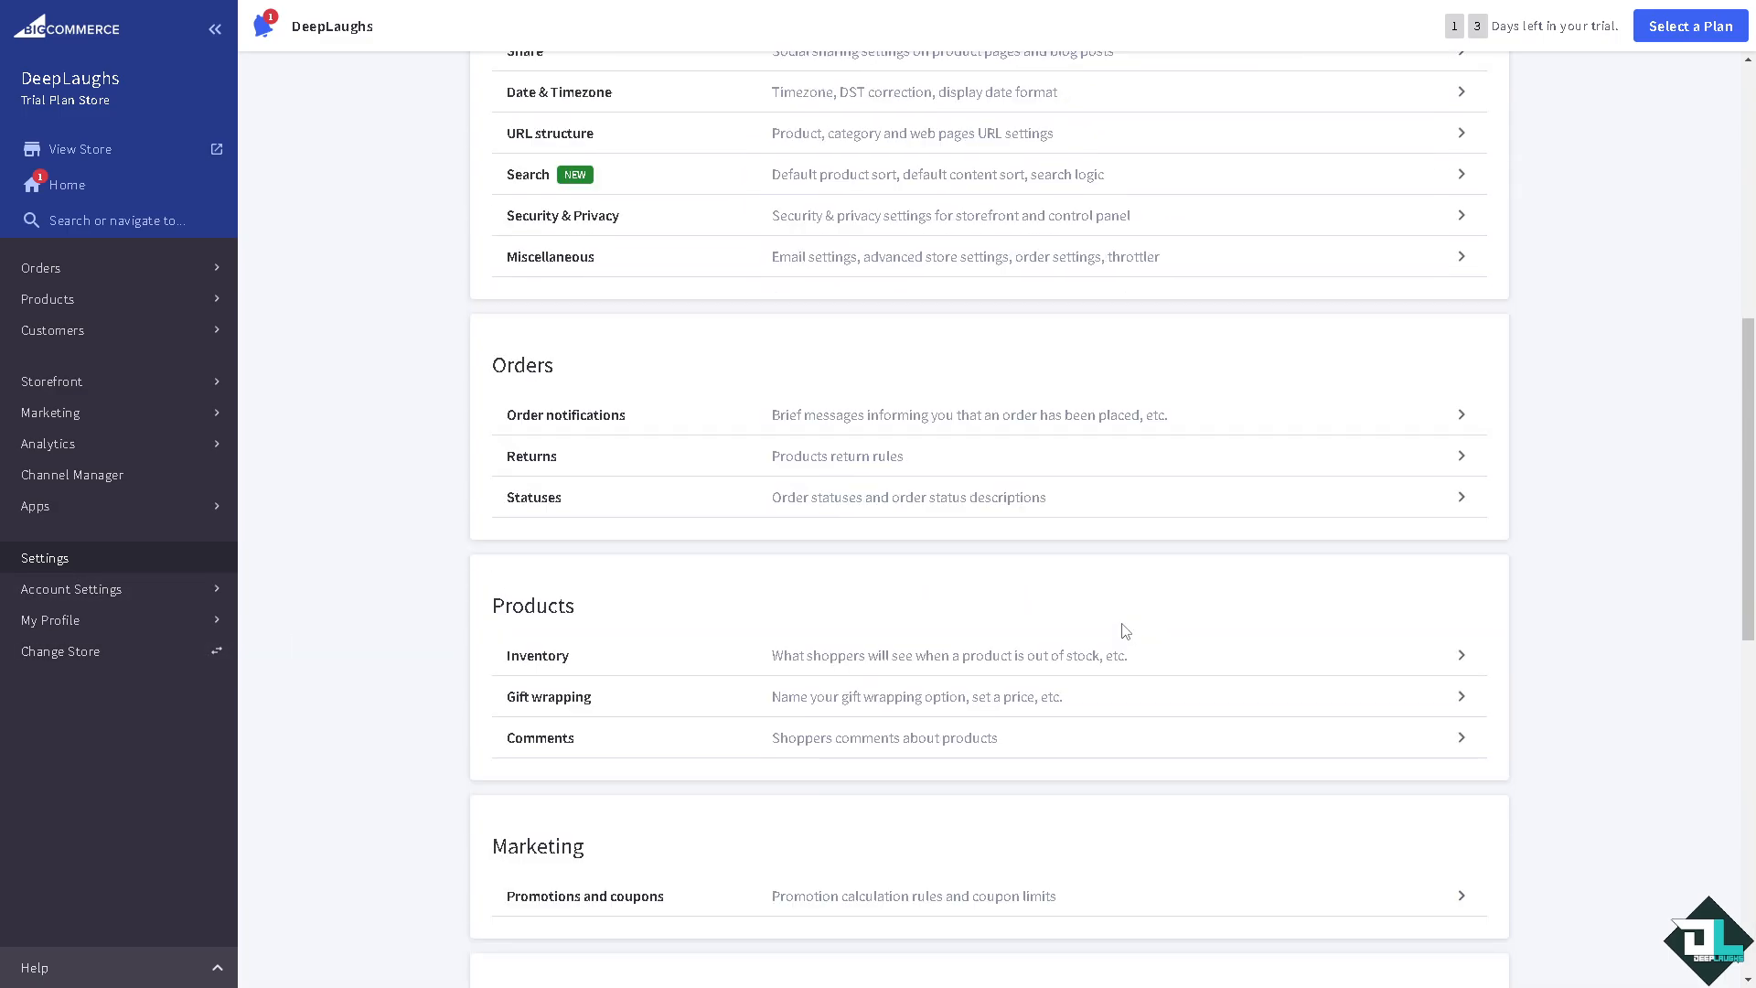
scroll(918, 607, down, 2)
scroll(955, 514, down, 6)
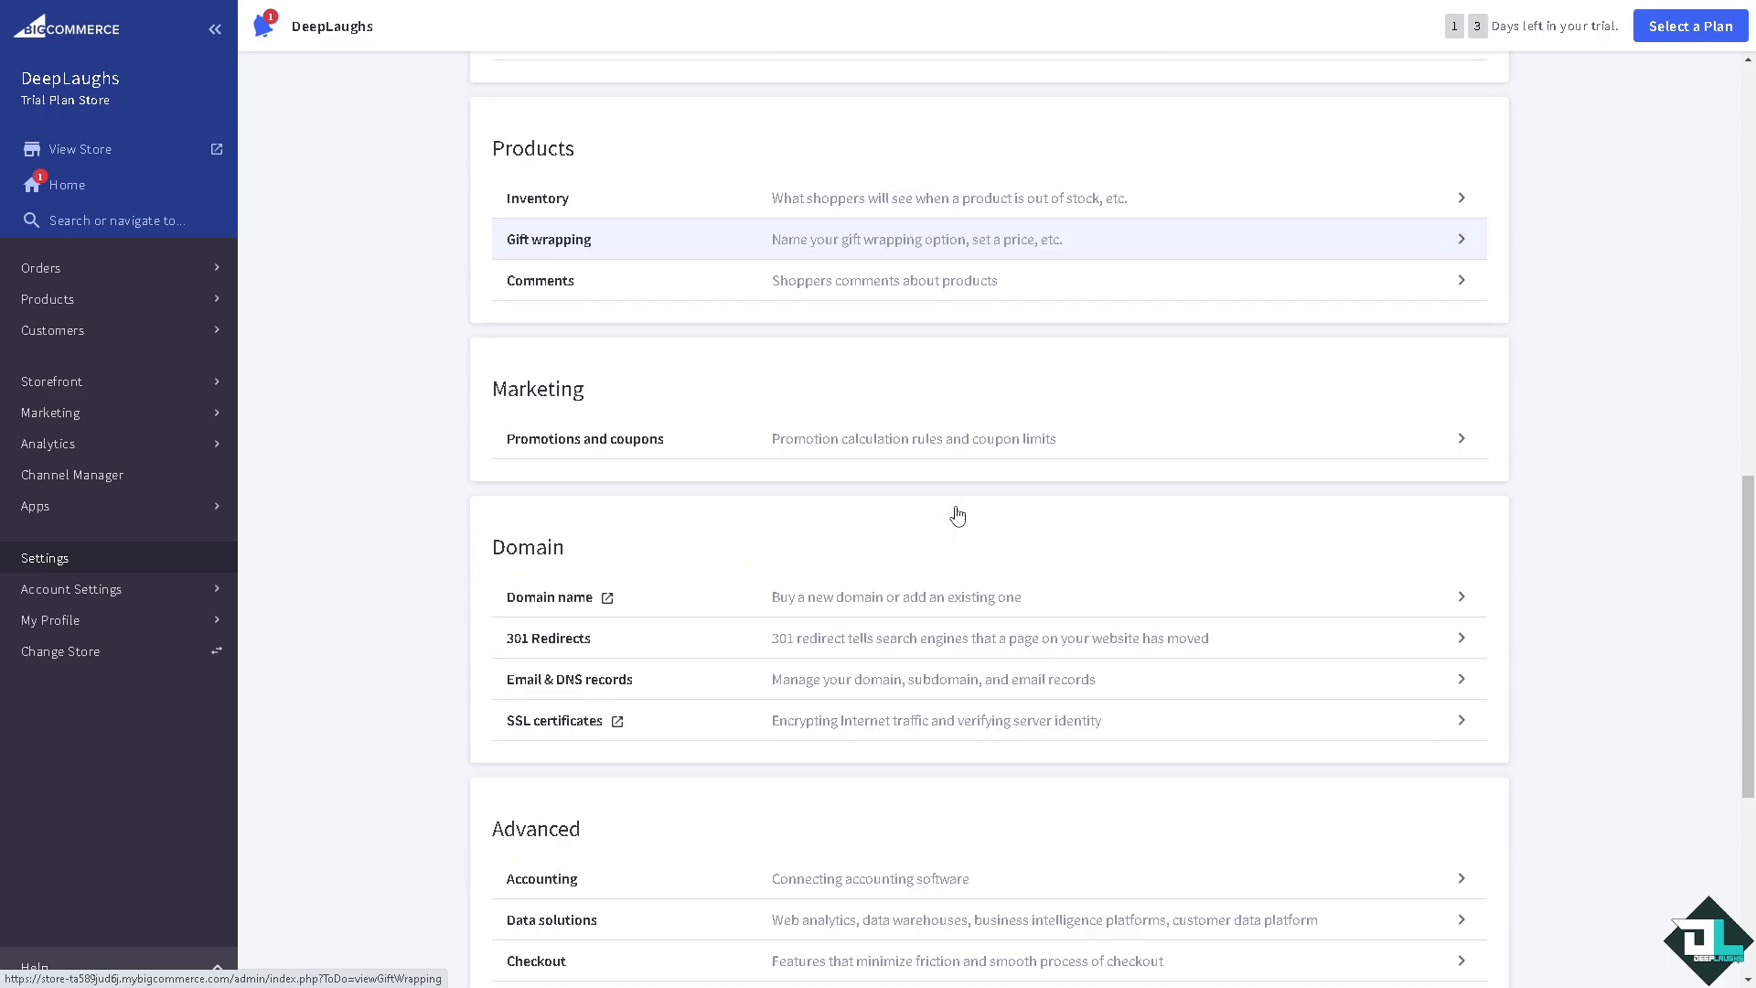
scroll(986, 586, down, 3)
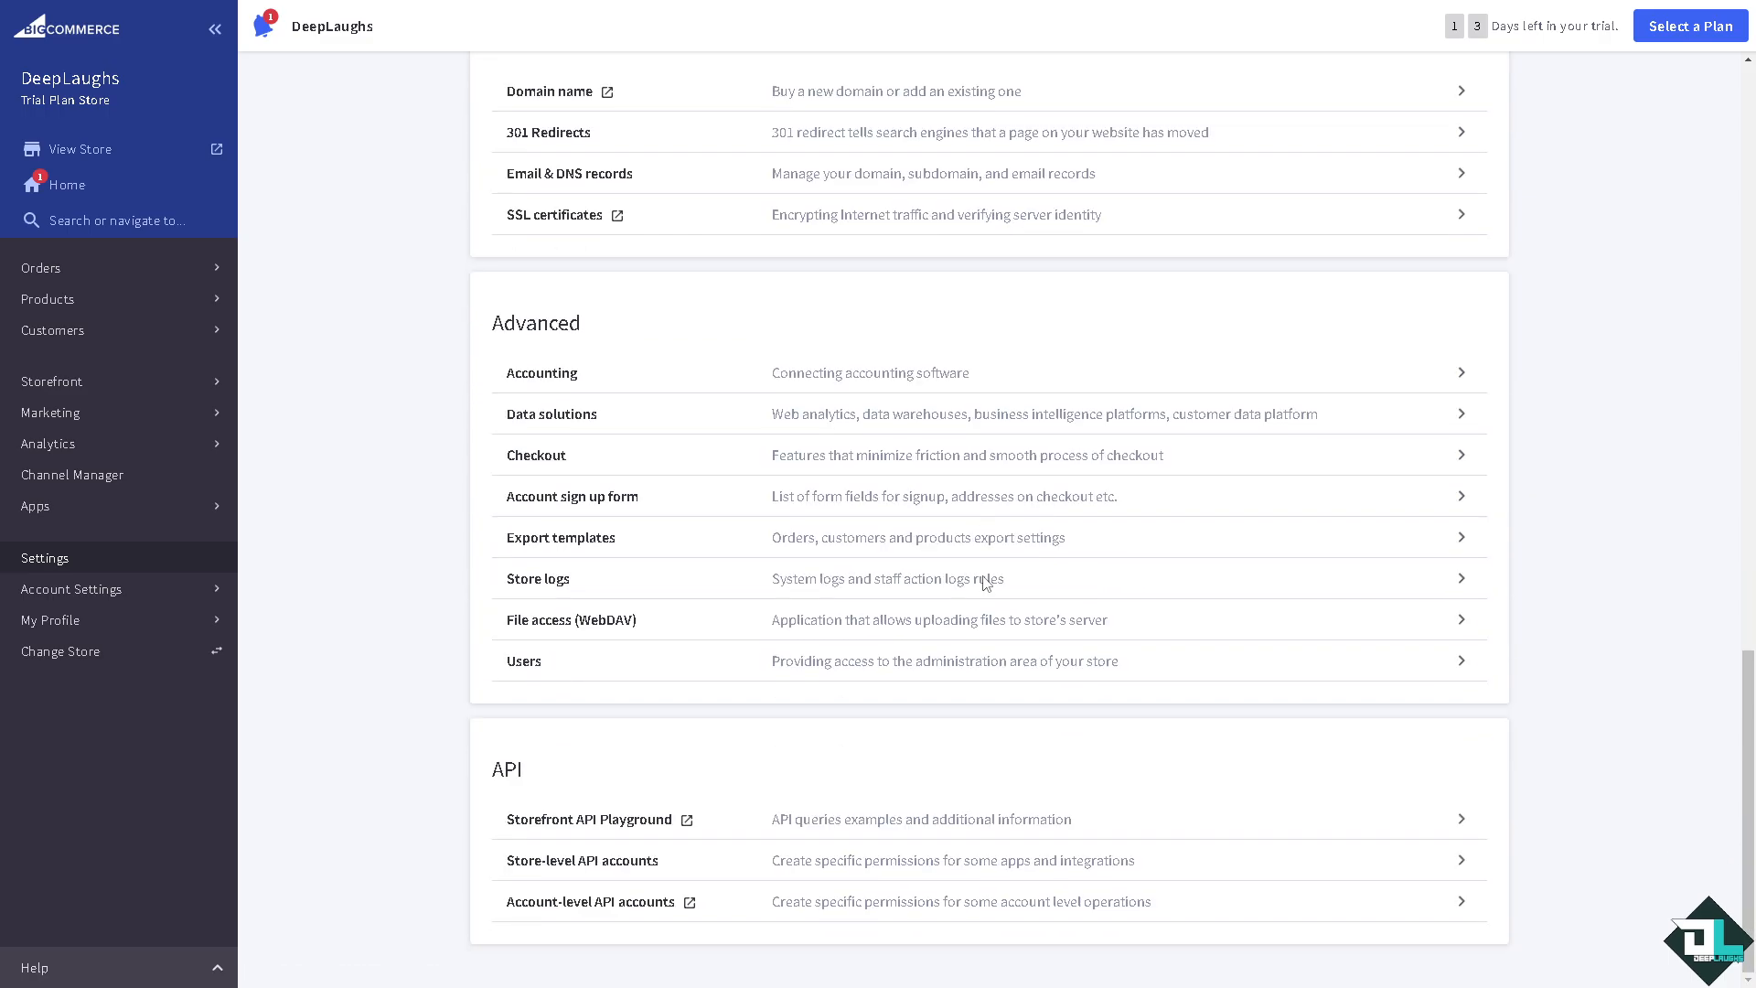
scroll(986, 583, up, 10)
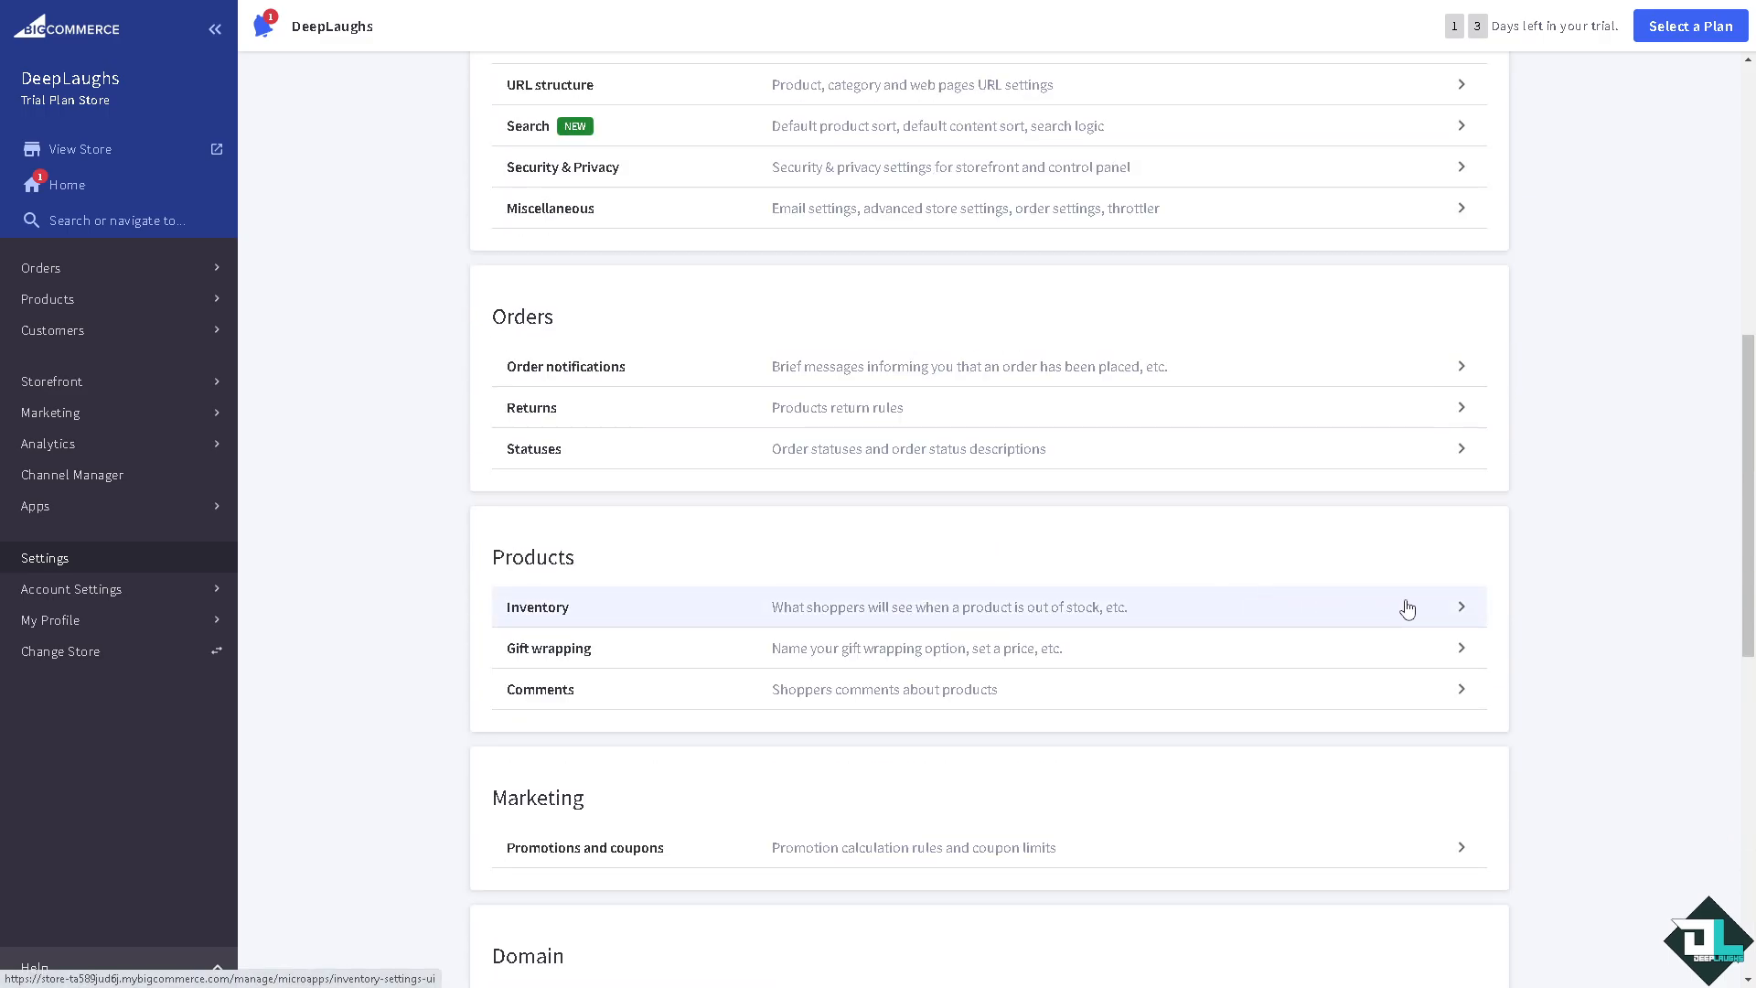
click(1450, 601)
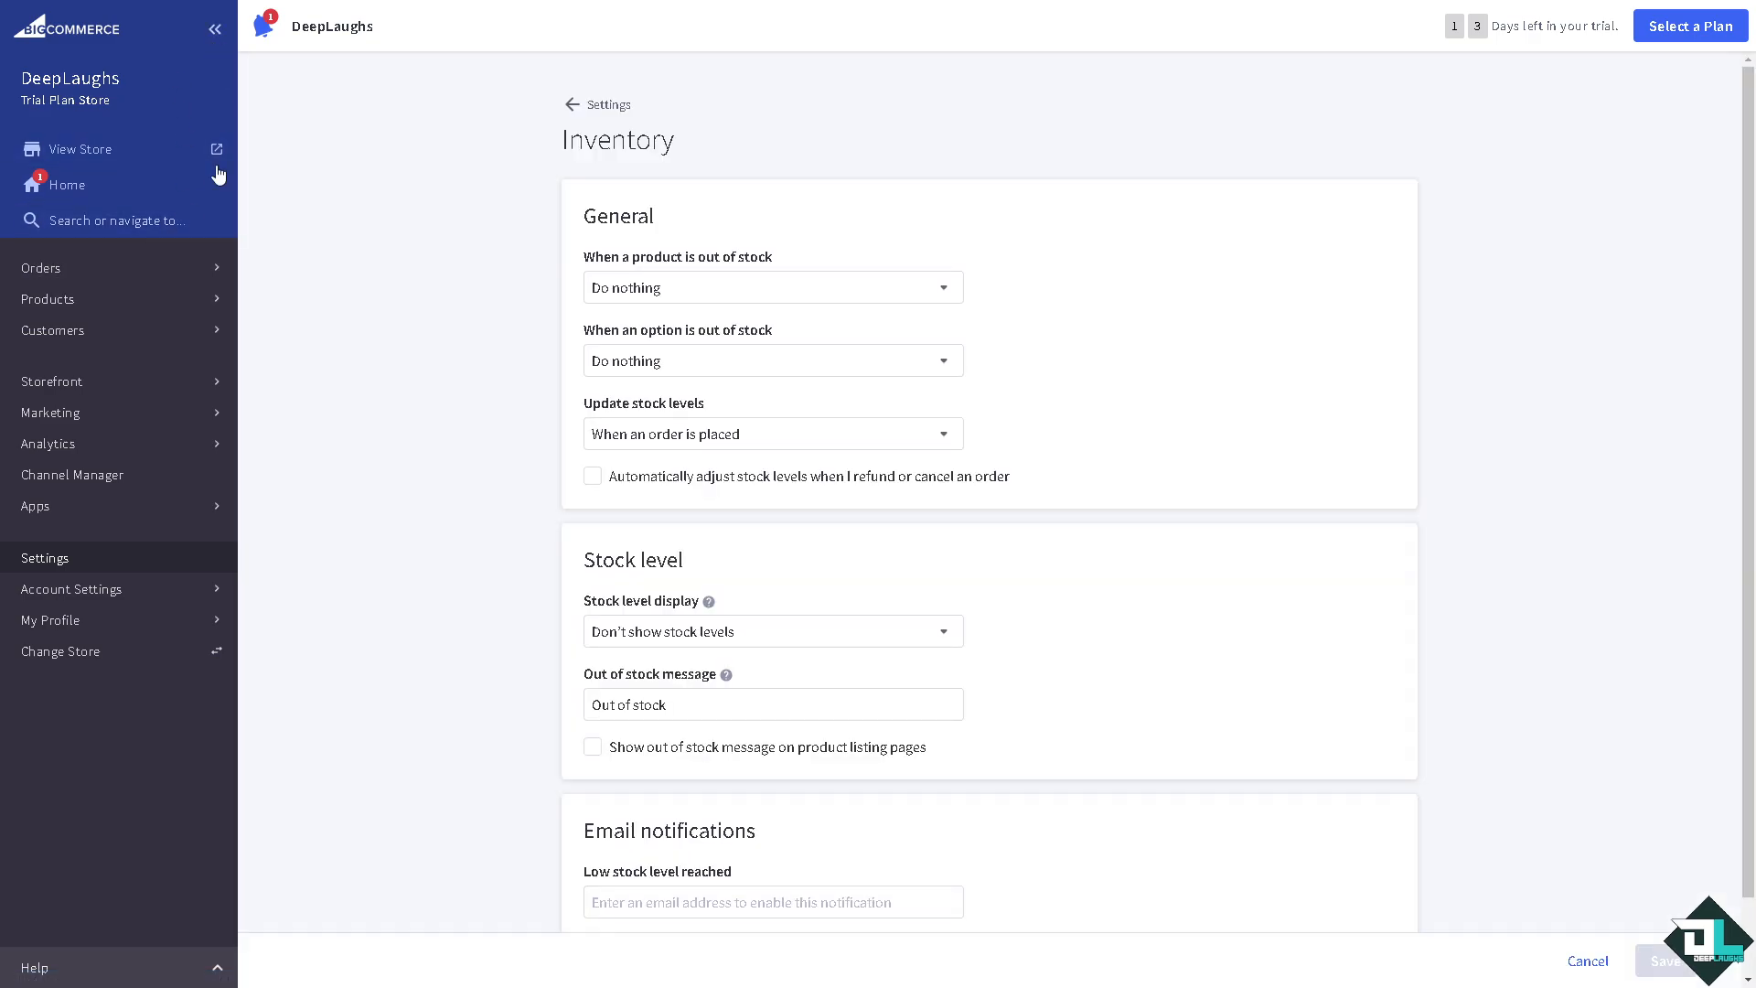
- In the store's Display settings, make sure Show Product's Brand is enabled under Product Settings and save the settings
click(148, 569)
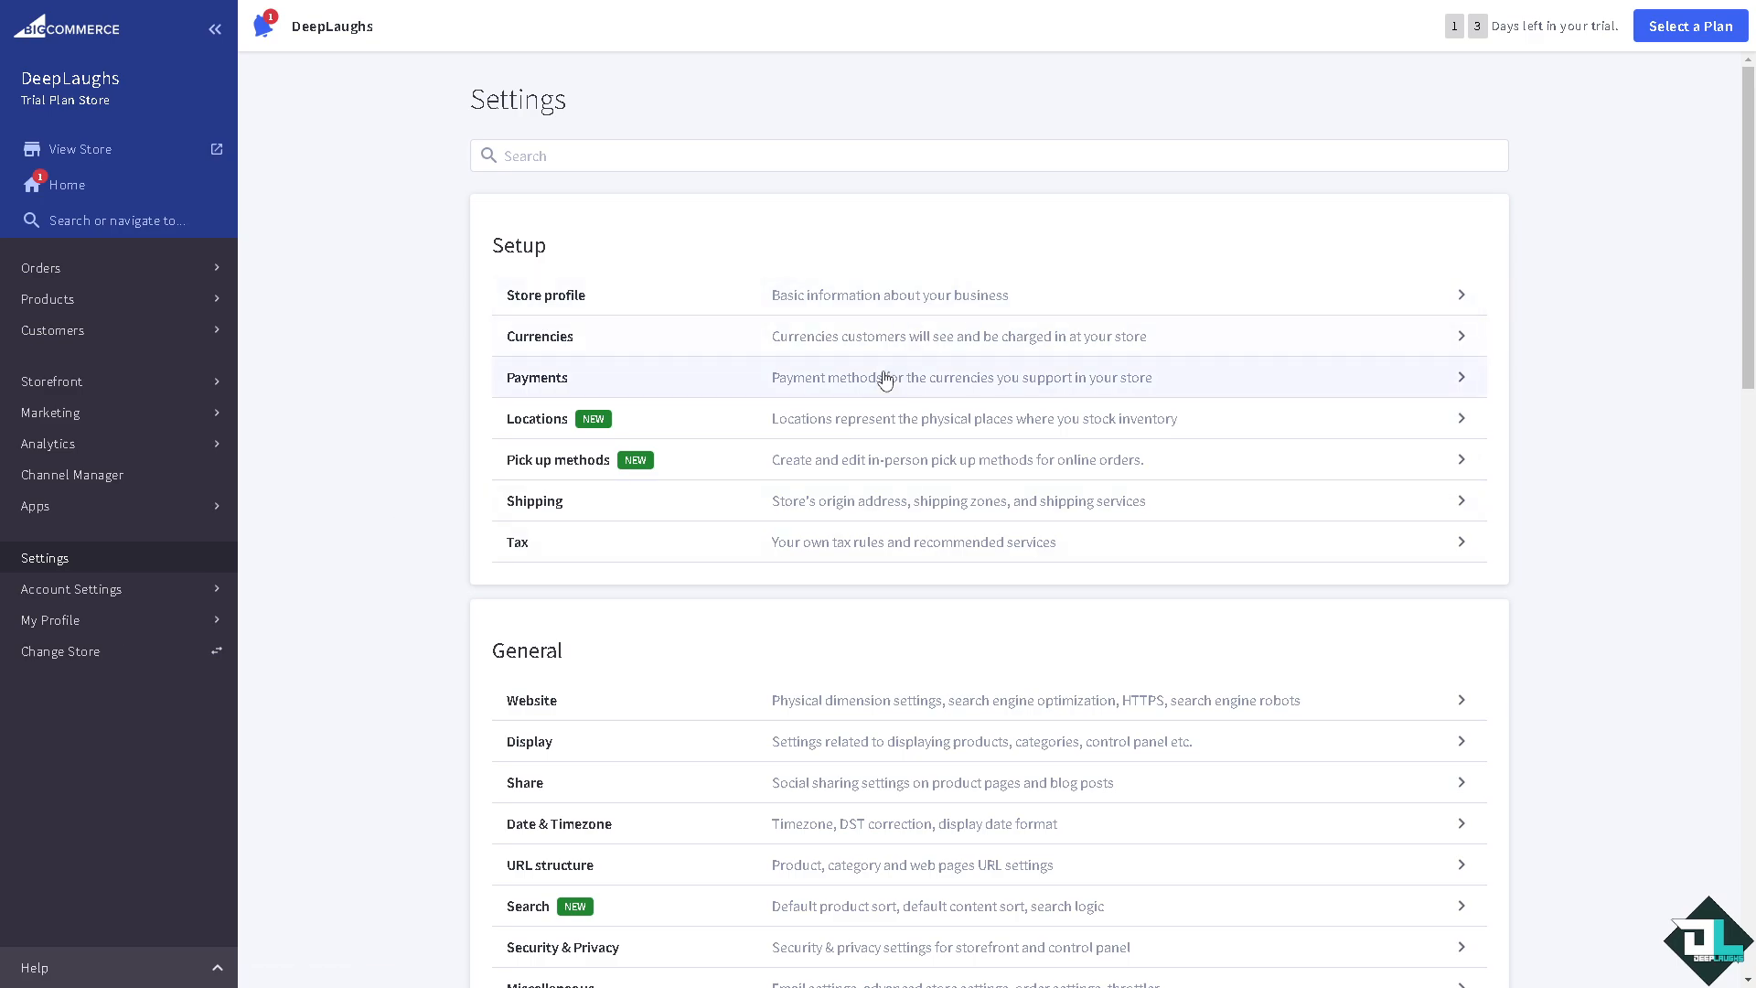
scroll(859, 420, down, 2)
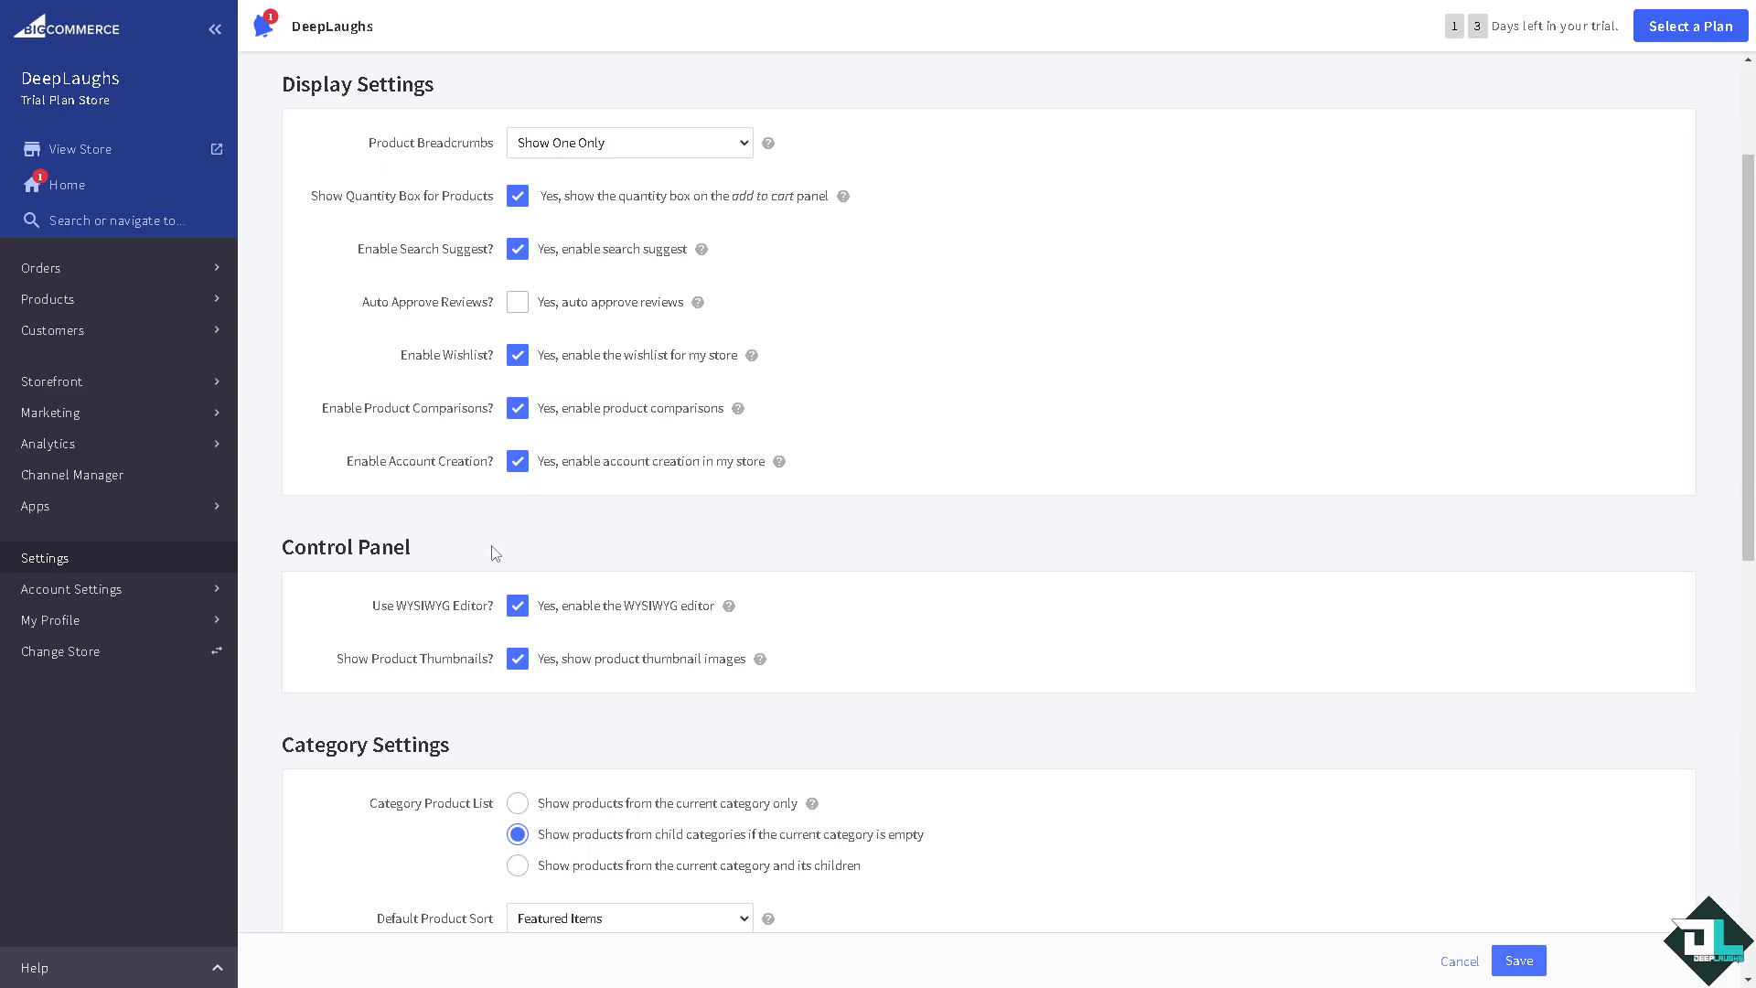
scroll(493, 554, down, 1)
scroll(1031, 337, up, 3)
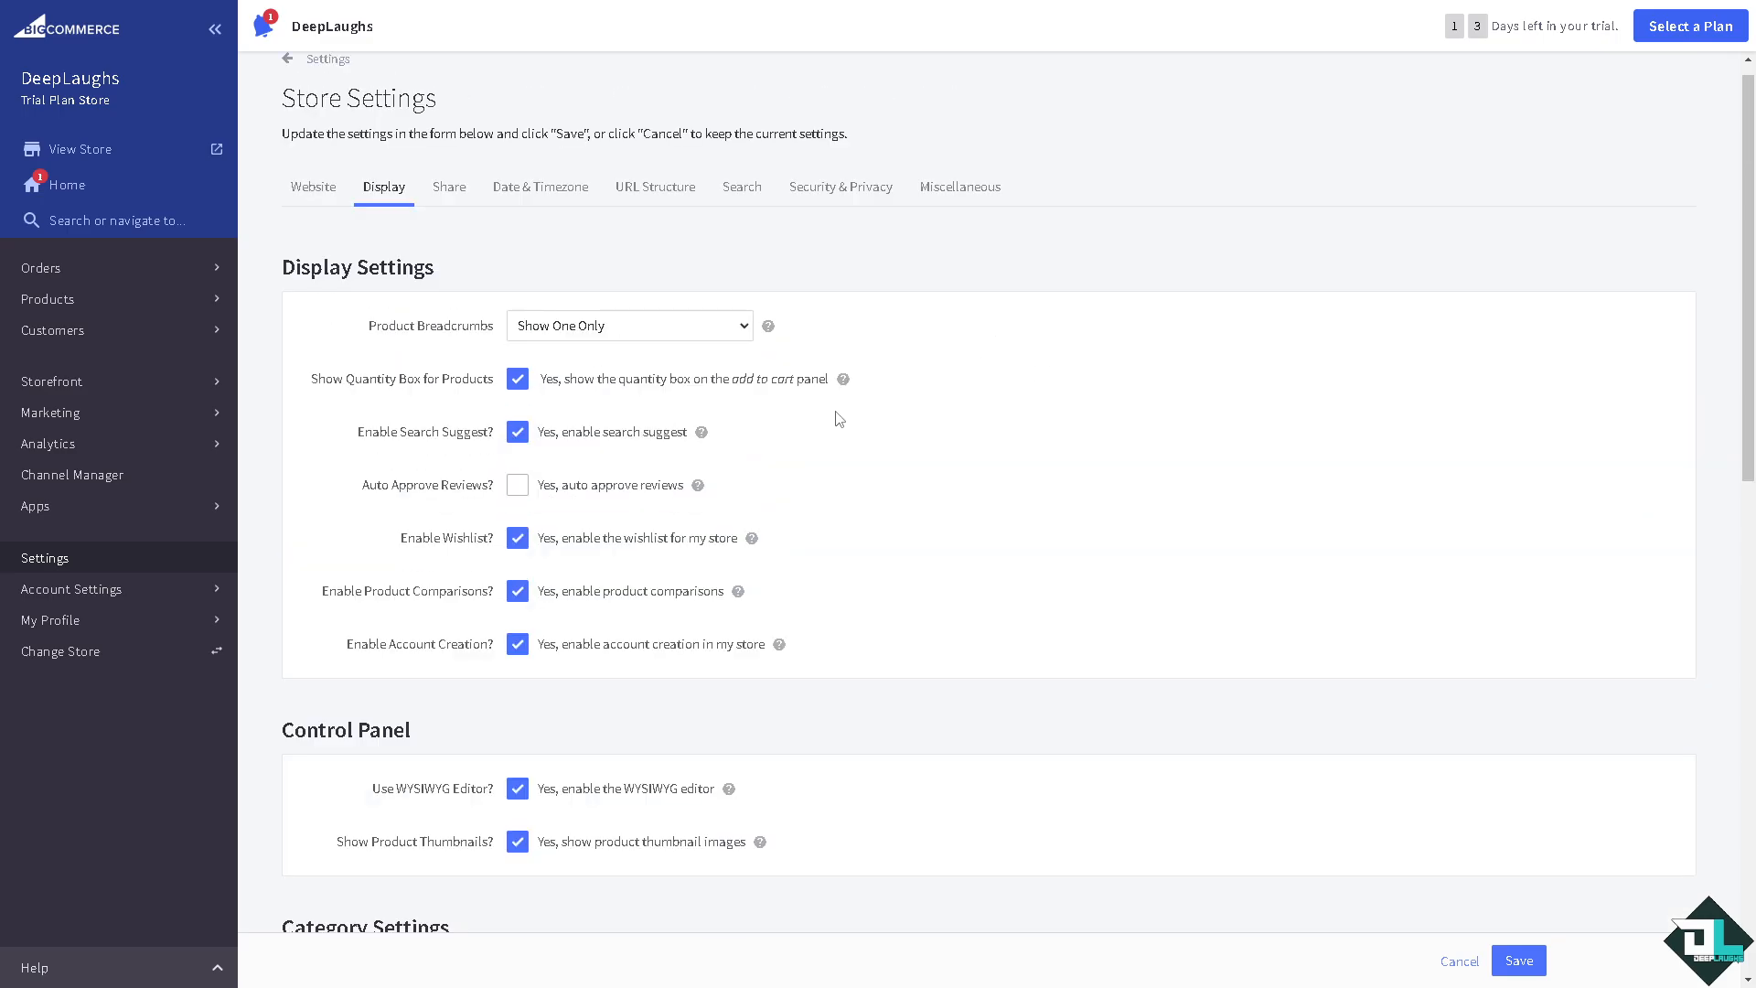
scroll(837, 420, down, 3)
scroll(473, 361, down, 8)
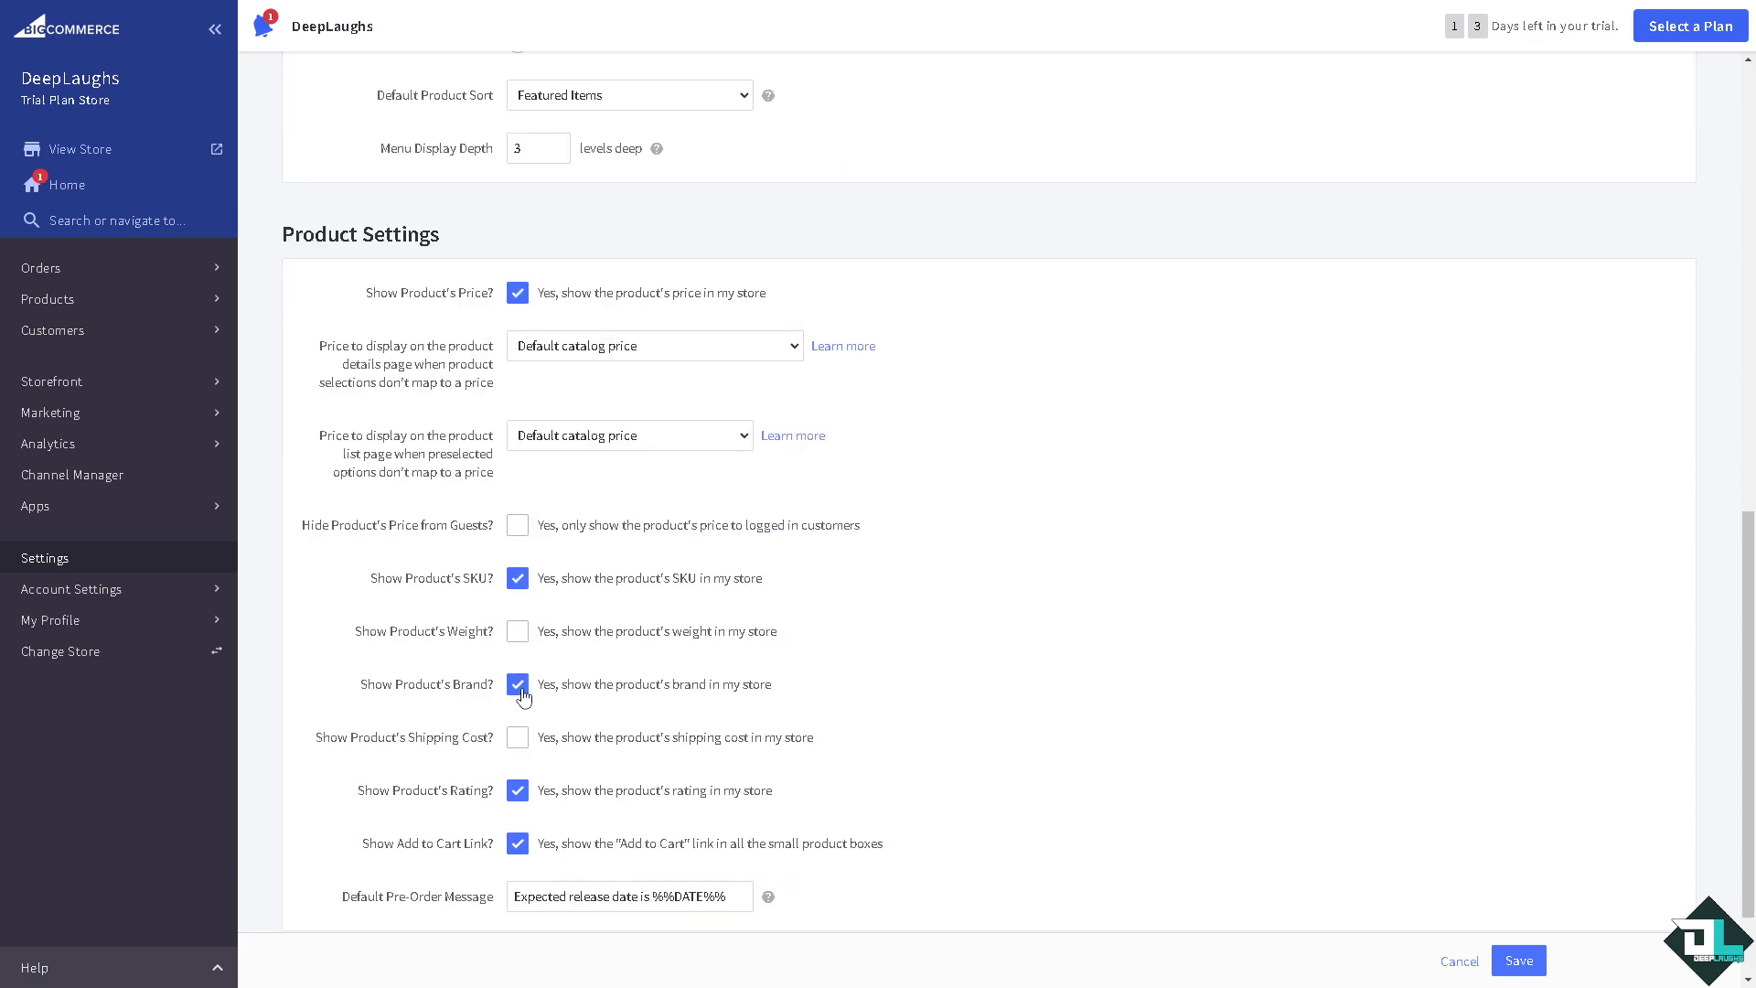
click(520, 691)
click(520, 692)
click(1519, 960)
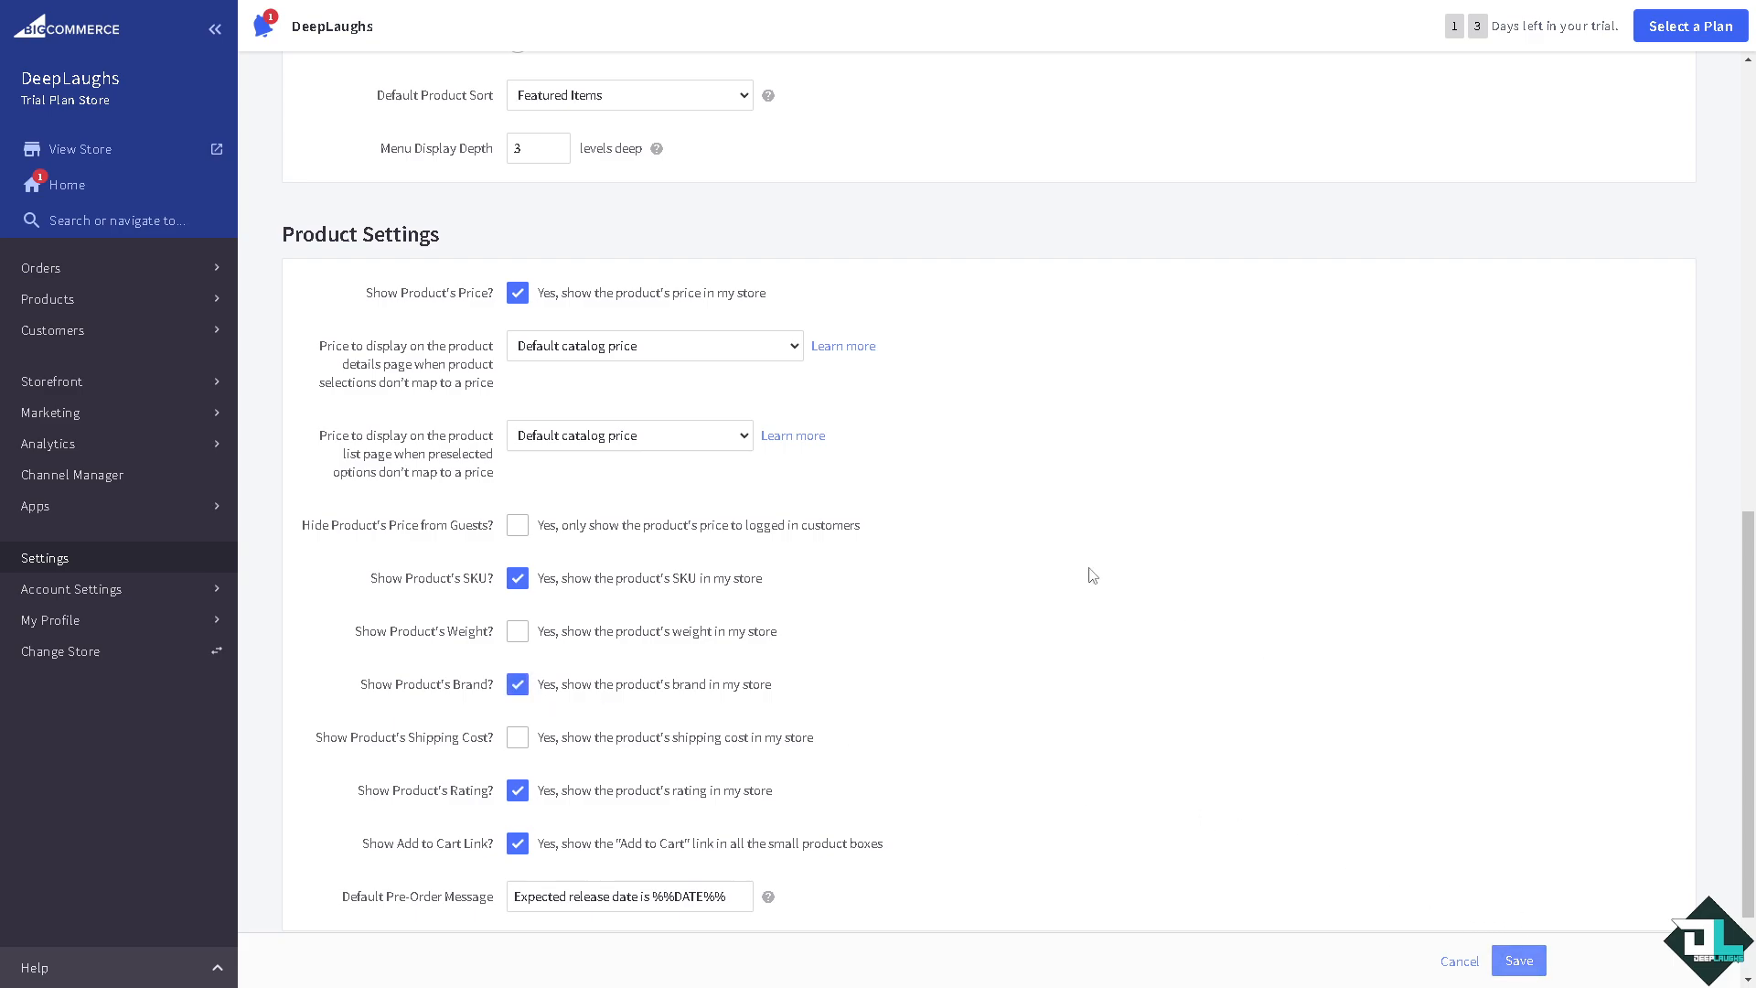